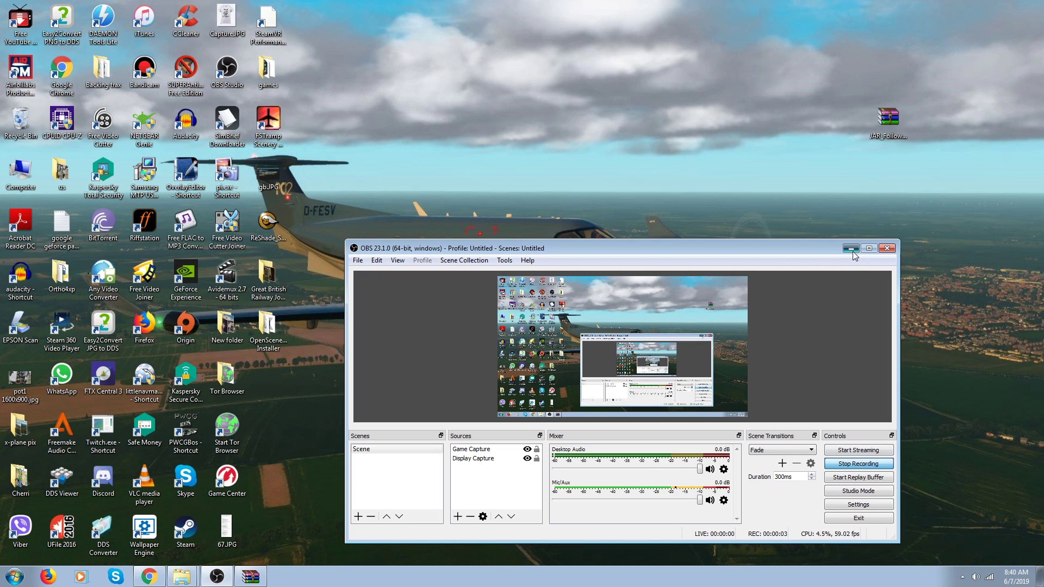
# - Minimize the OBS Studio recorder window so the desktop shows
pyautogui.click(852, 250)
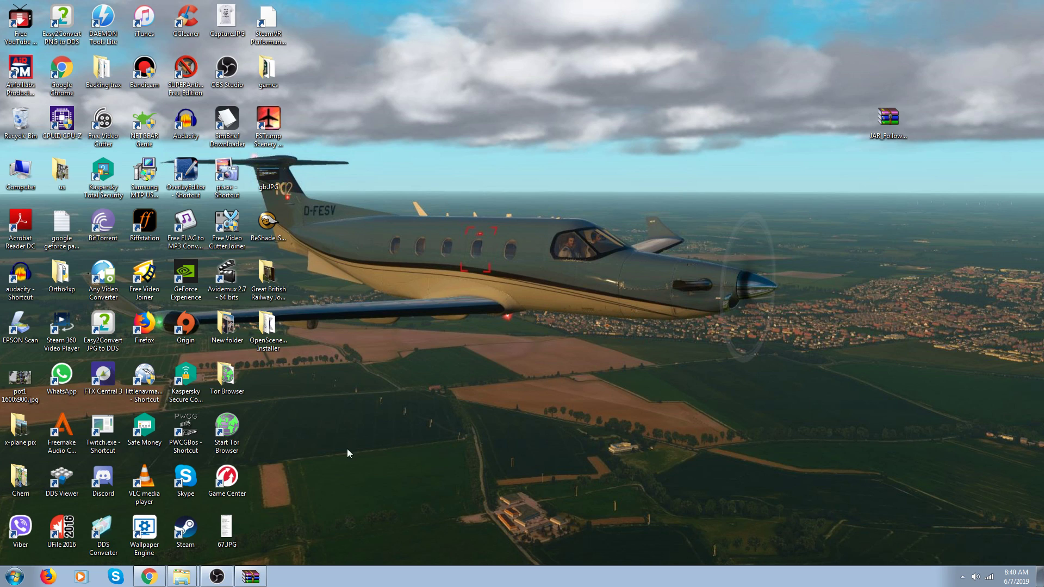
pyautogui.click(153, 575)
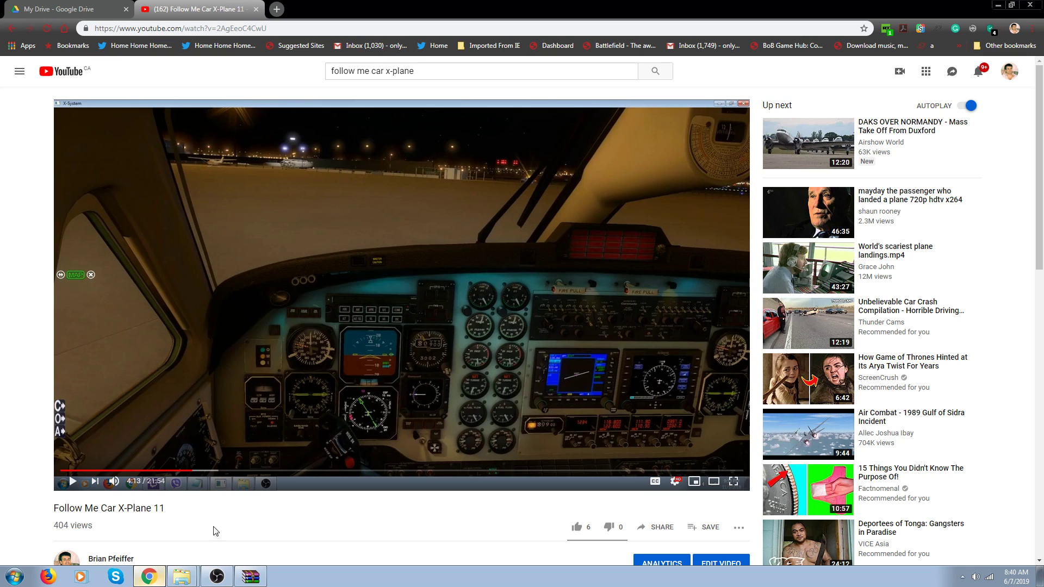
pyautogui.click(451, 348)
pyautogui.click(737, 483)
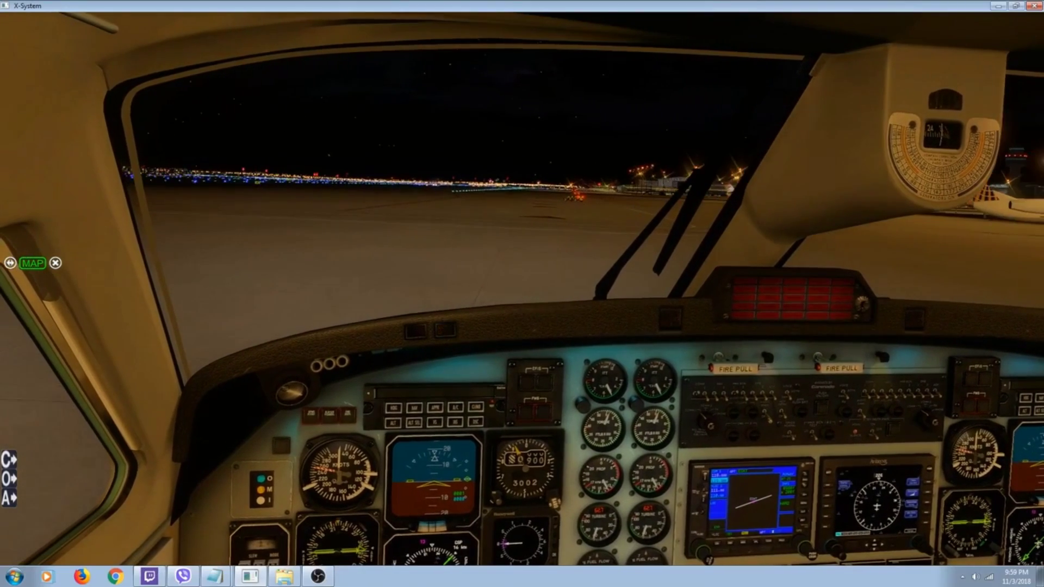
pyautogui.moveTo(583, 220)
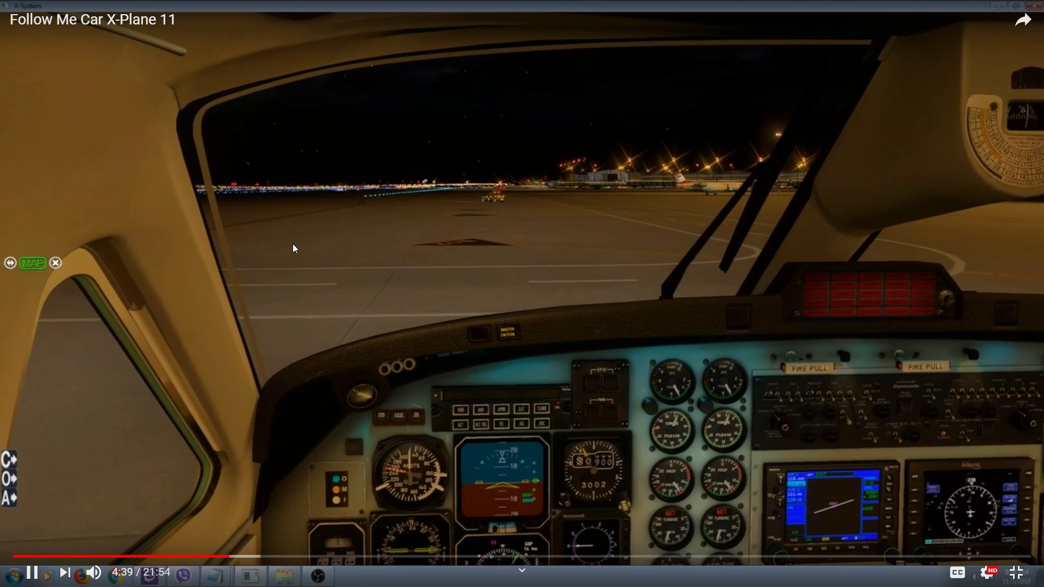
pyautogui.click(35, 263)
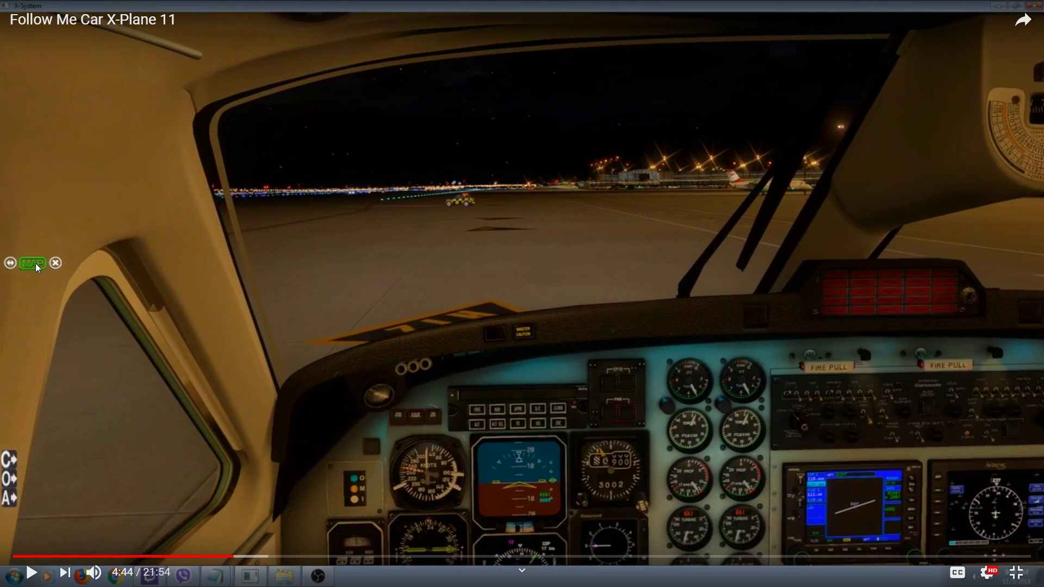
pyautogui.click(34, 264)
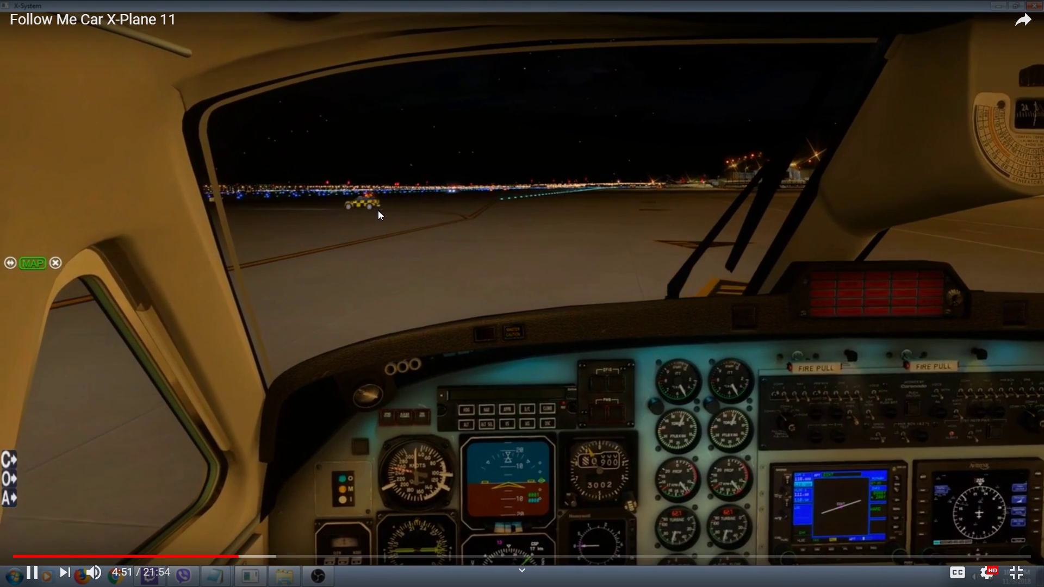
pyautogui.click(1016, 573)
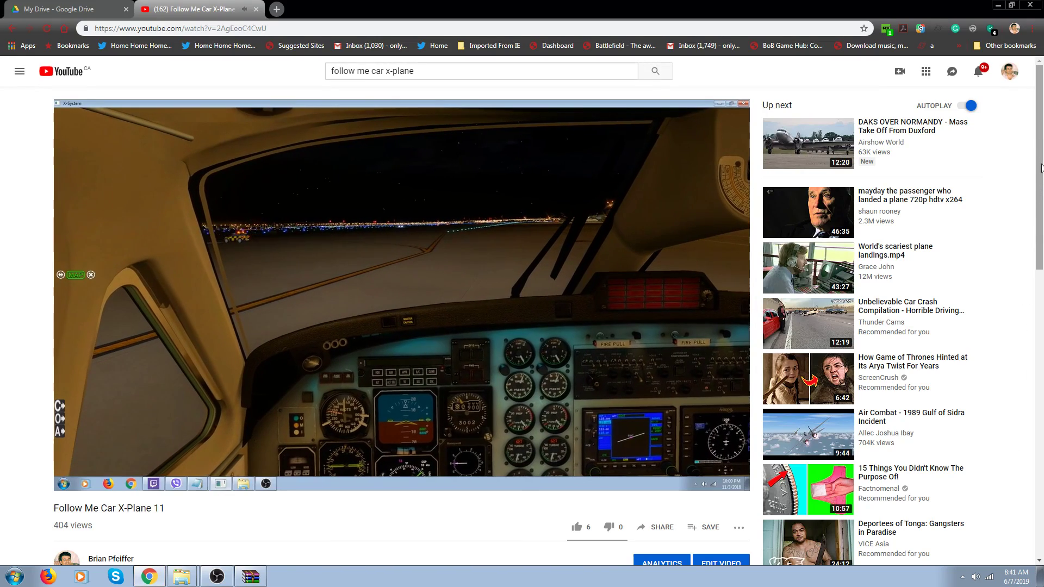
pyautogui.click(720, 254)
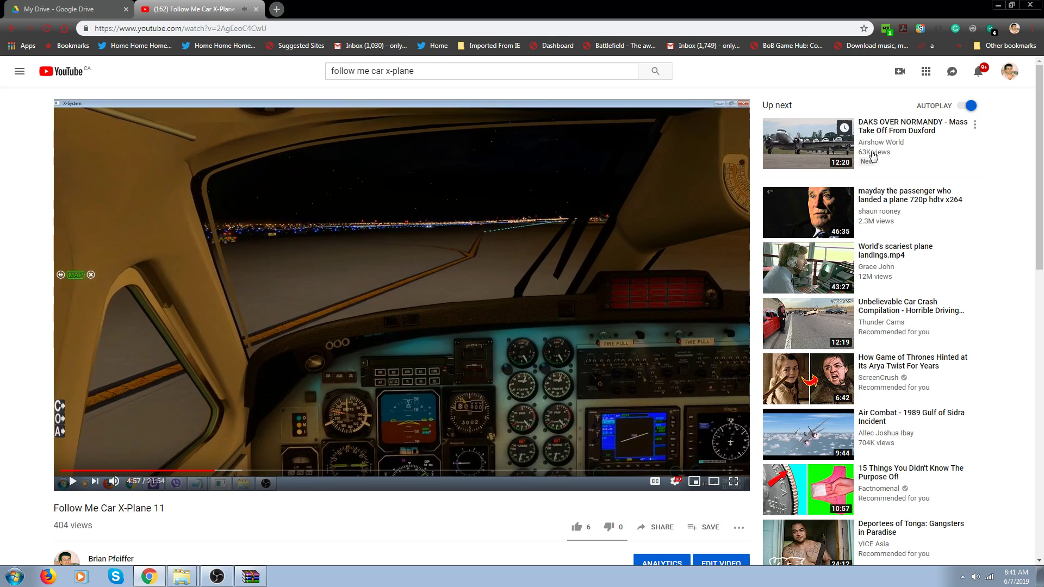
pyautogui.click(996, 6)
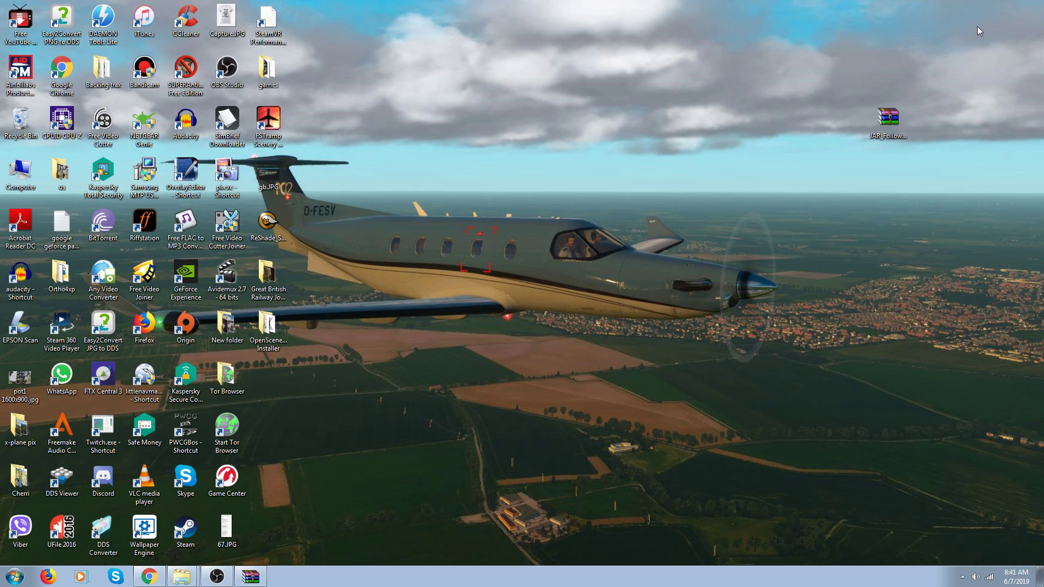
# - Open JAR_FollowMeCar2.4.zip, dismiss the licence reminder, drag FM from the distribution folder onto the desktop, and close WinRAR
pyautogui.doubleClick(889, 118)
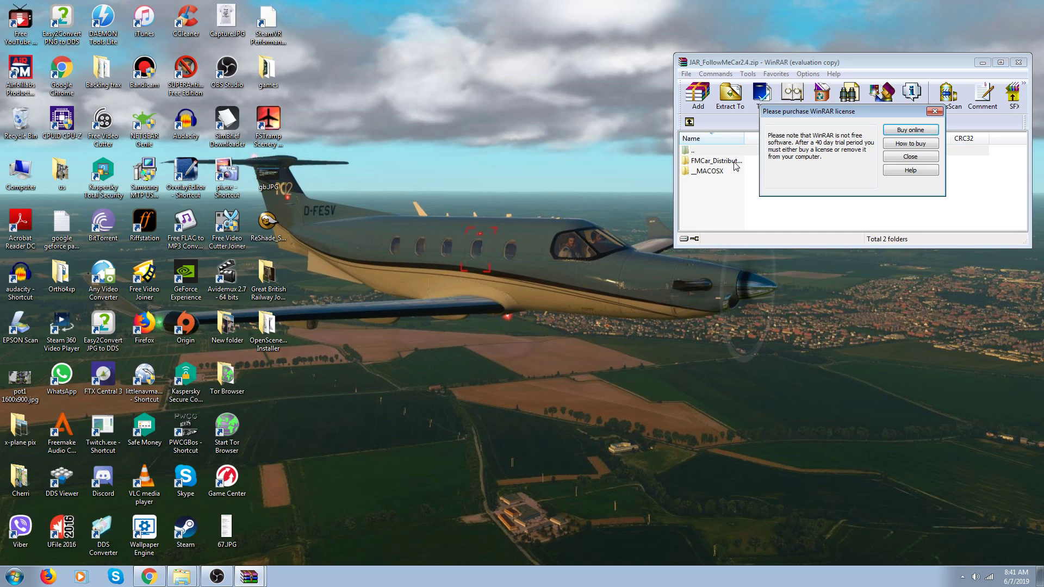
pyautogui.click(933, 111)
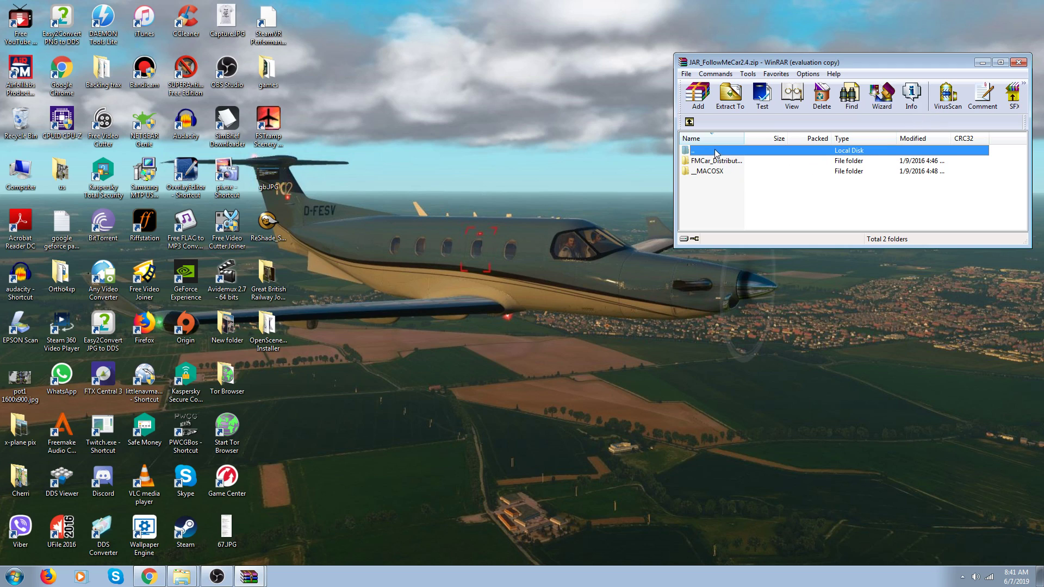
pyautogui.doubleClick(695, 164)
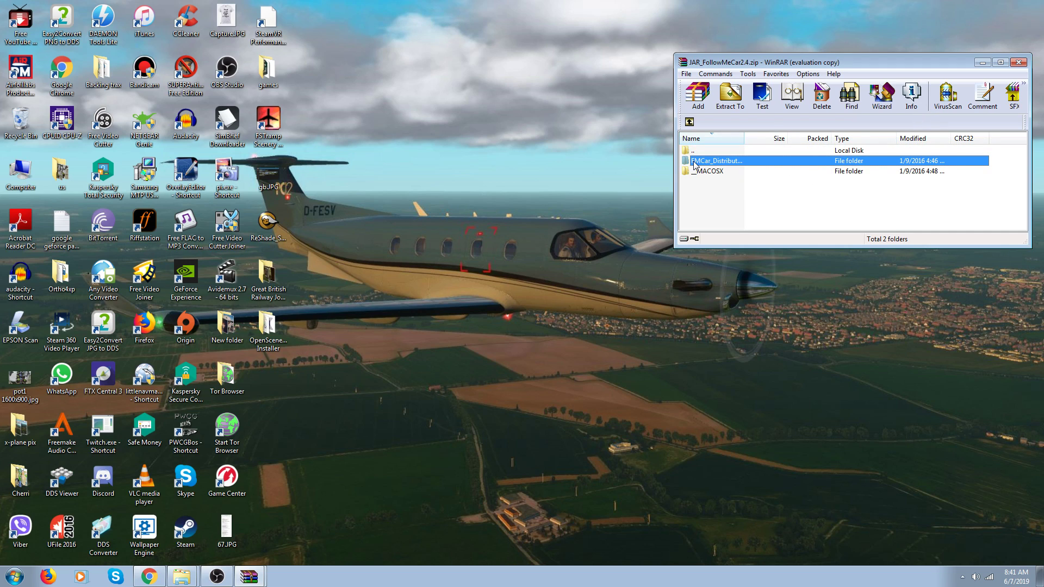
pyautogui.click(699, 162)
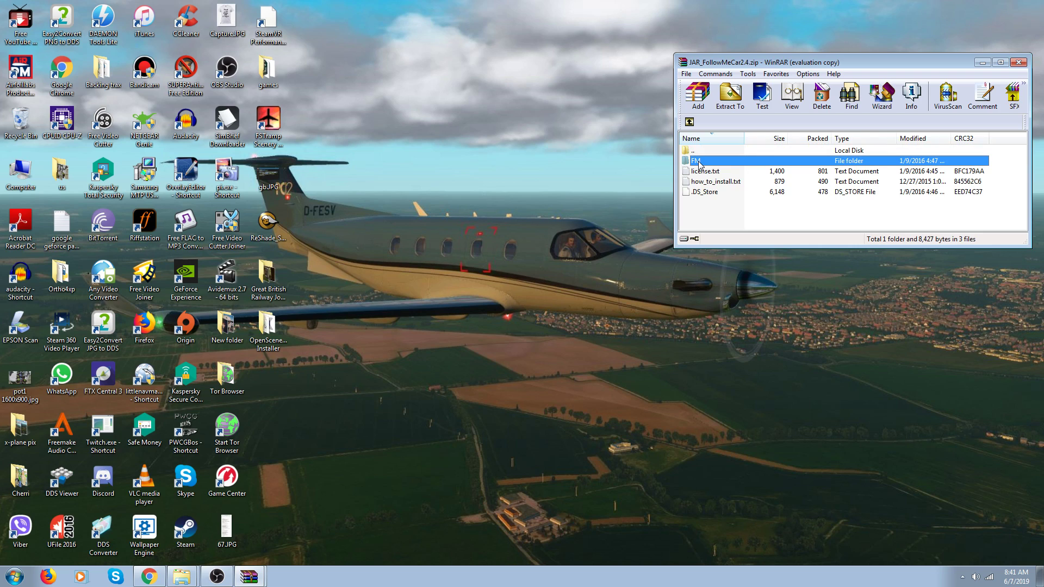
pyautogui.moveTo(699, 162); pyautogui.dragTo(596, 136)
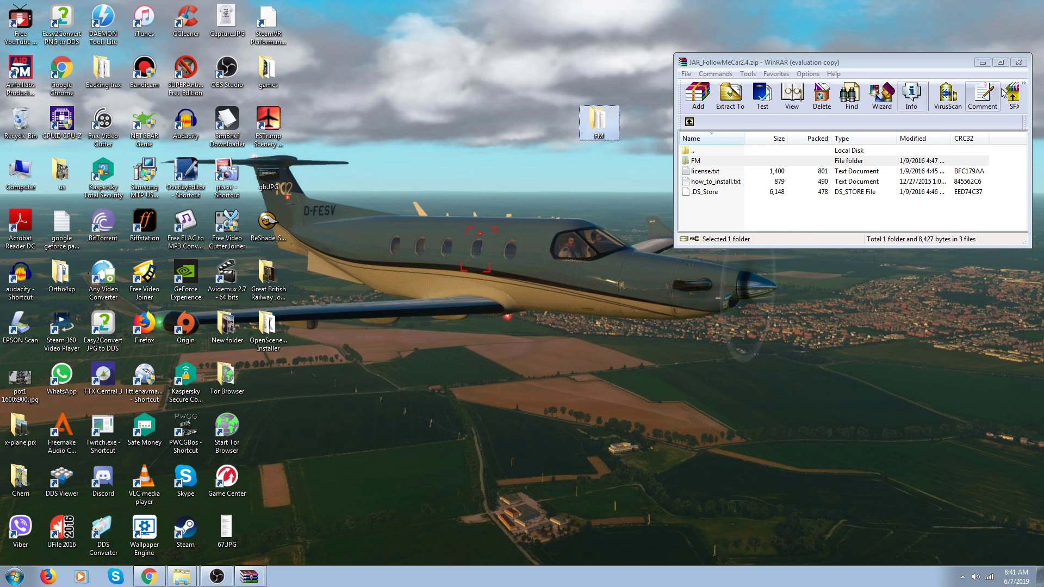
pyautogui.click(1019, 63)
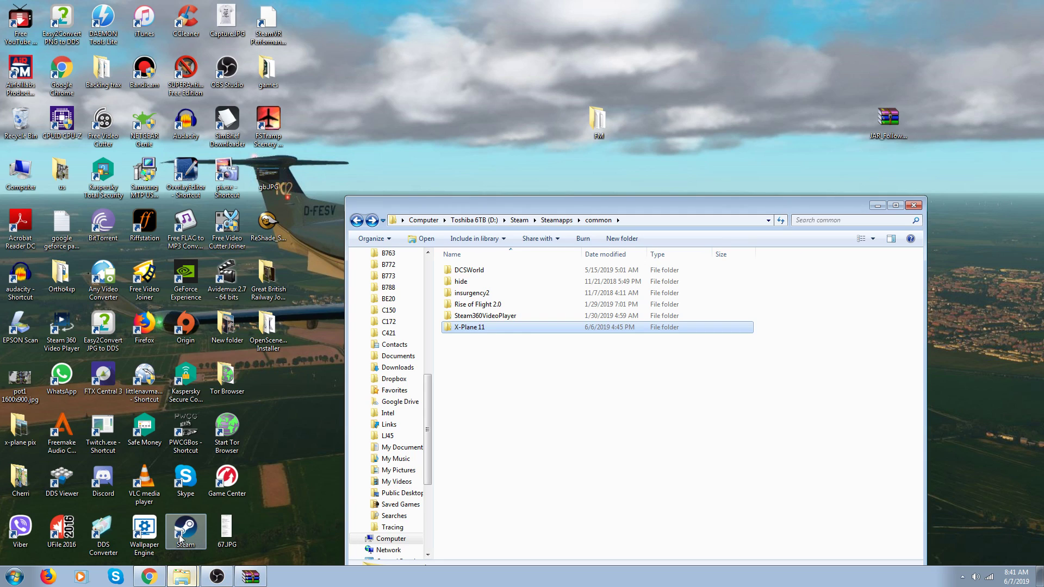
# - Browse into X-Plane 11\Resources\plugins, then minimize that Explorer window
pyautogui.moveTo(474, 205); pyautogui.dragTo(468, 148)
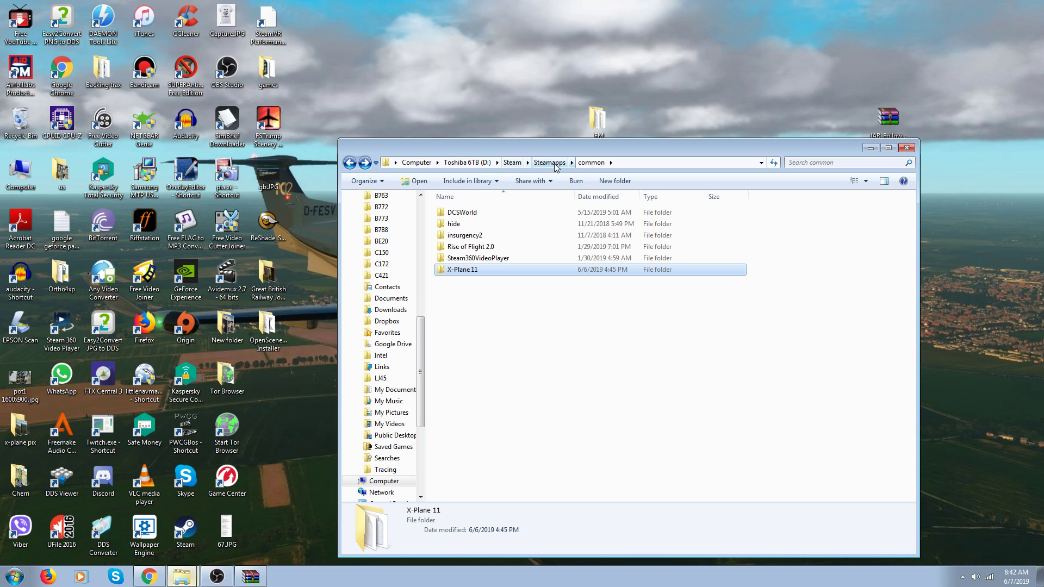
pyautogui.doubleClick(449, 272)
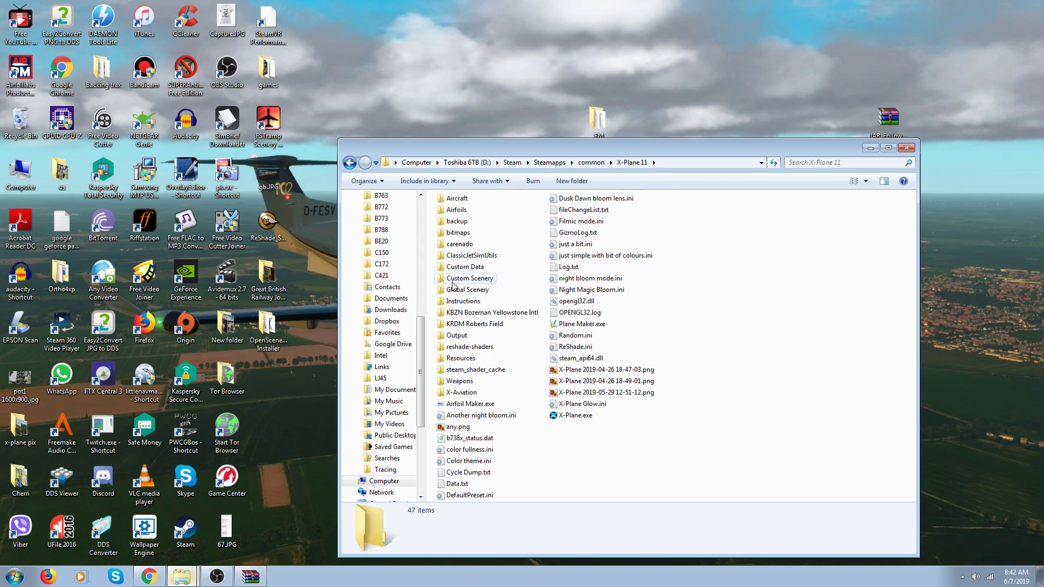
pyautogui.doubleClick(450, 358)
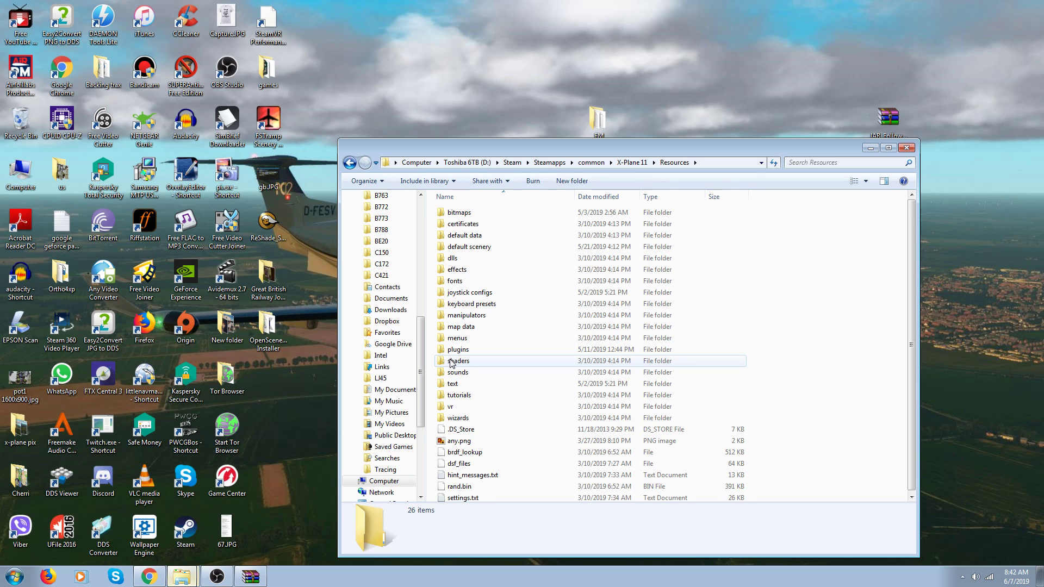
pyautogui.doubleClick(453, 351)
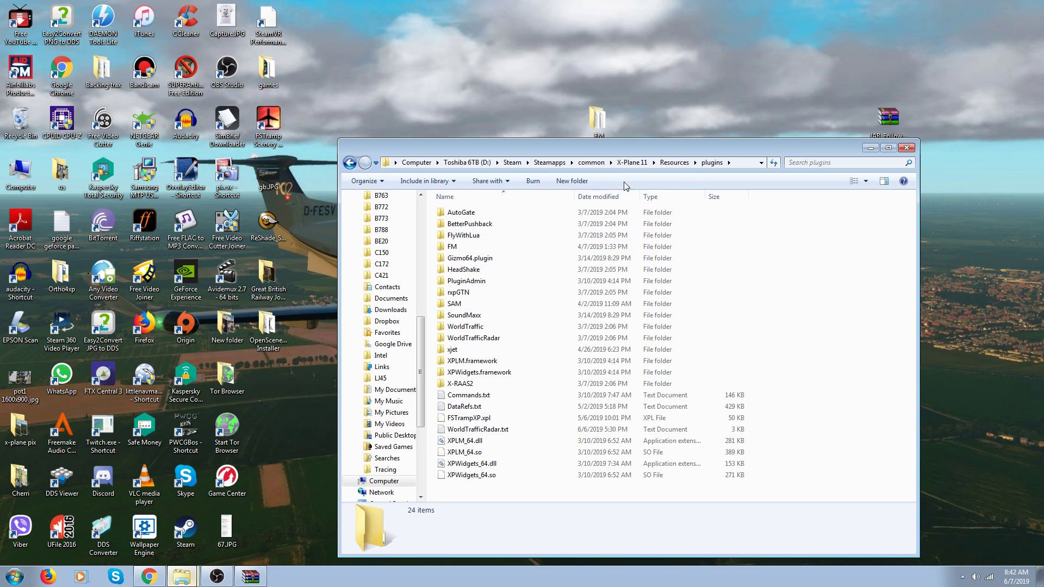
pyautogui.moveTo(636, 151); pyautogui.dragTo(590, 202)
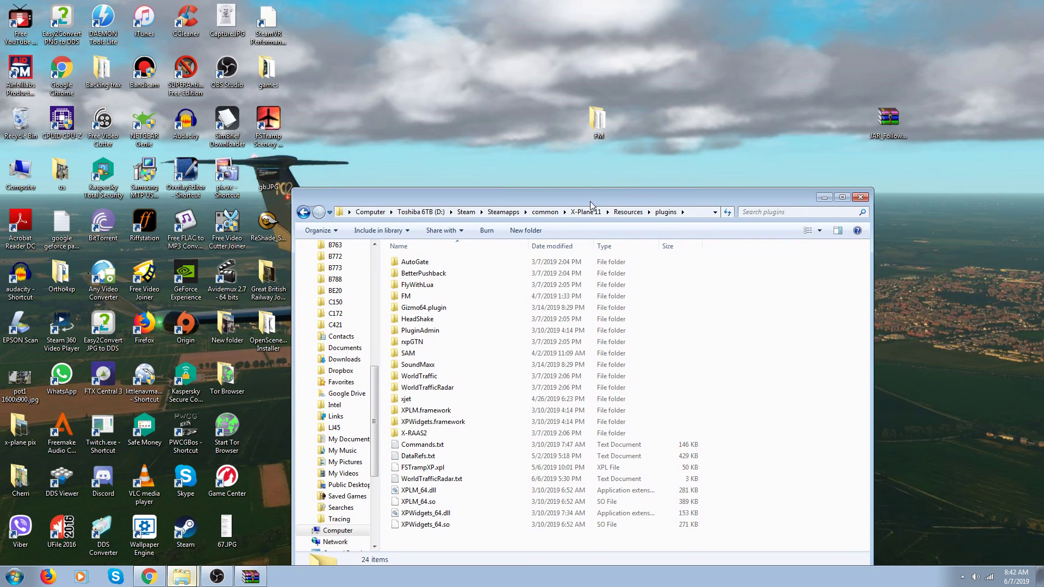
pyautogui.click(825, 198)
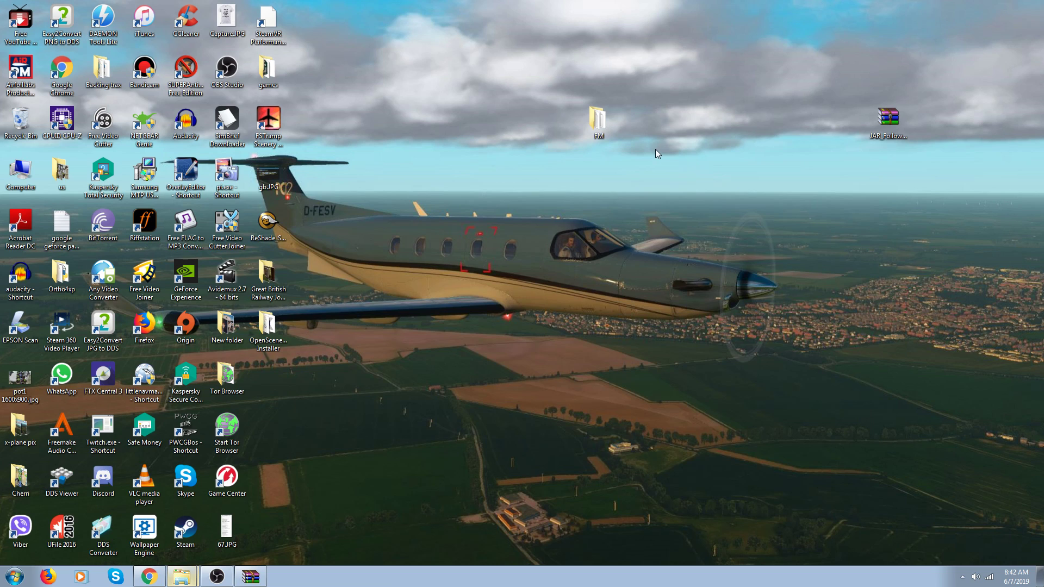
# - Open the extracted FM folder on the desktop and its 26-item Airports subfolder
pyautogui.doubleClick(598, 125)
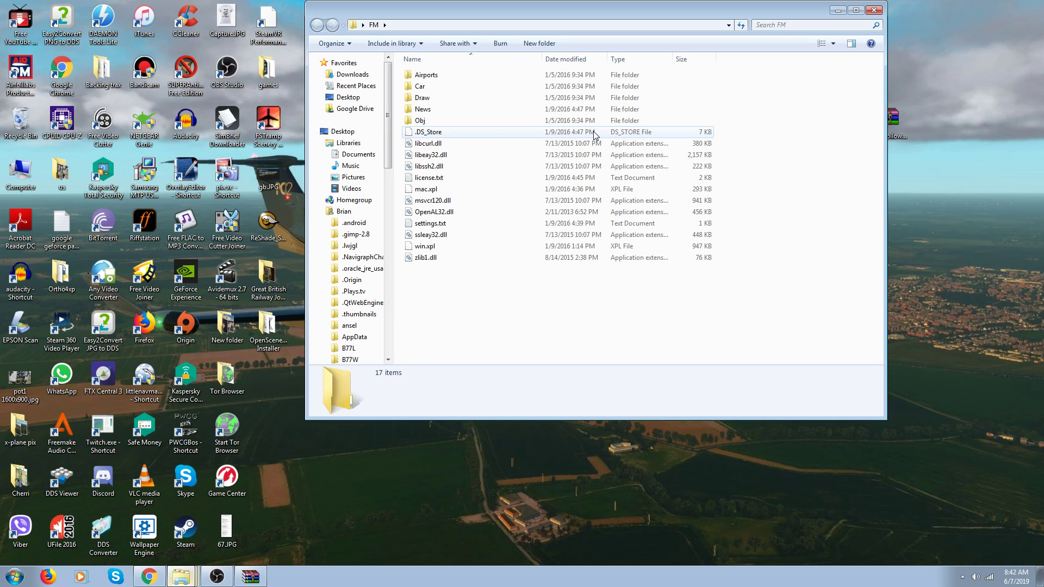
pyautogui.doubleClick(434, 80)
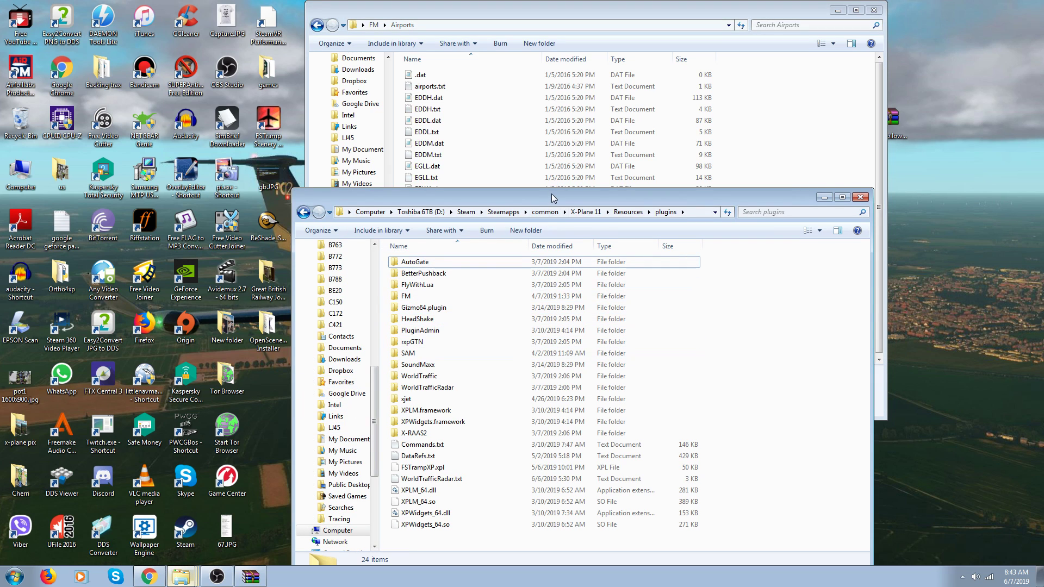
# - Open the installed FM plugin's Airports folder and scroll through its 650 files
pyautogui.moveTo(552, 197); pyautogui.dragTo(597, 31)
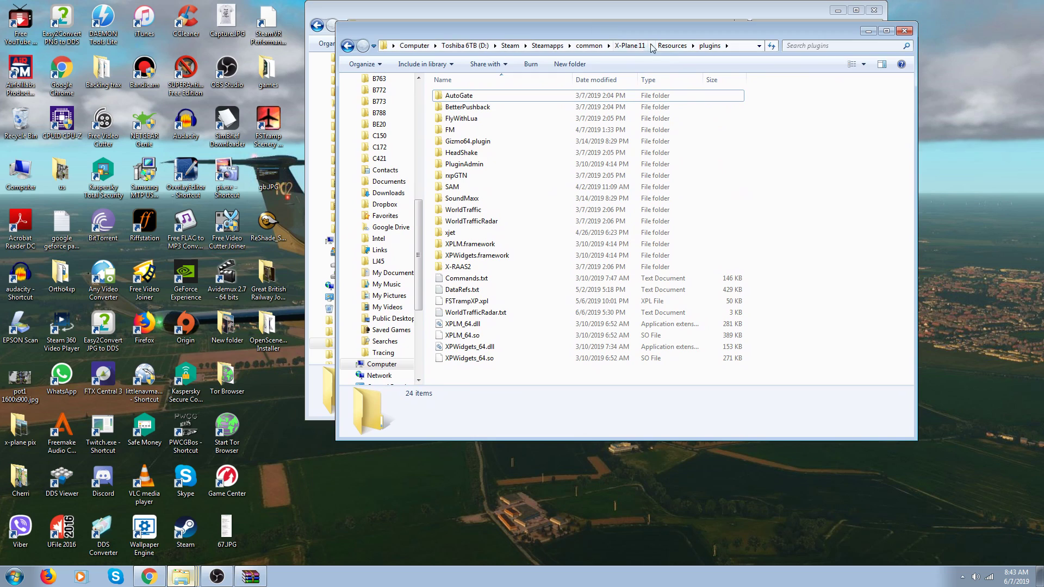
pyautogui.doubleClick(450, 130)
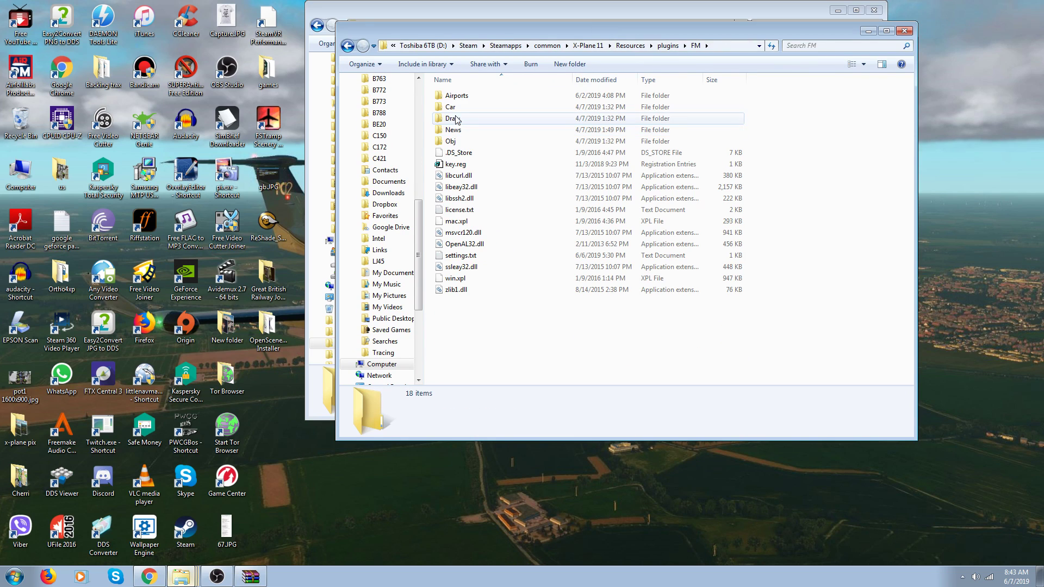
pyautogui.doubleClick(457, 95)
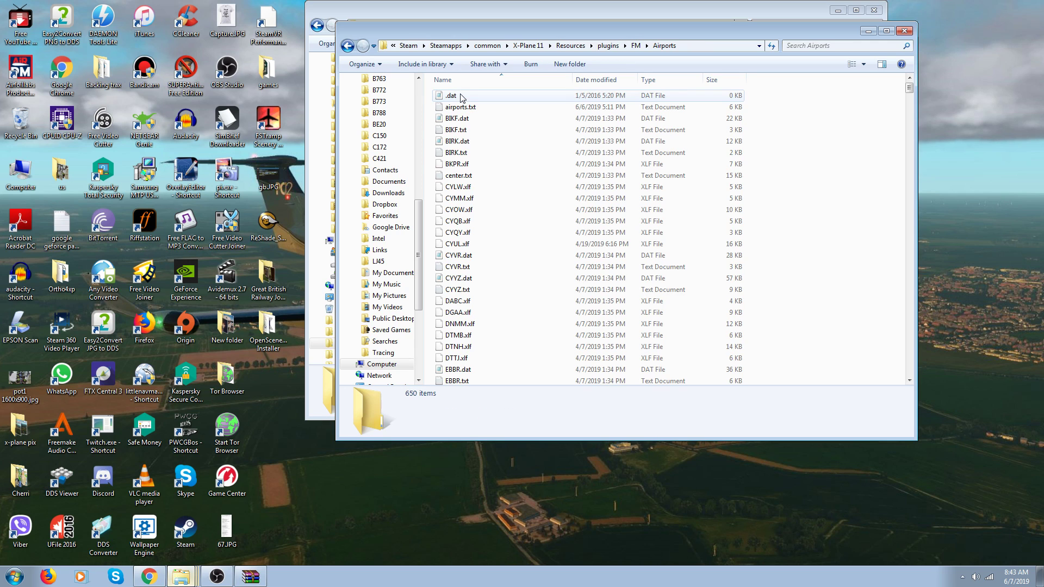
pyautogui.scroll(-6, 541, 123)
pyautogui.scroll(-20, 543, 123)
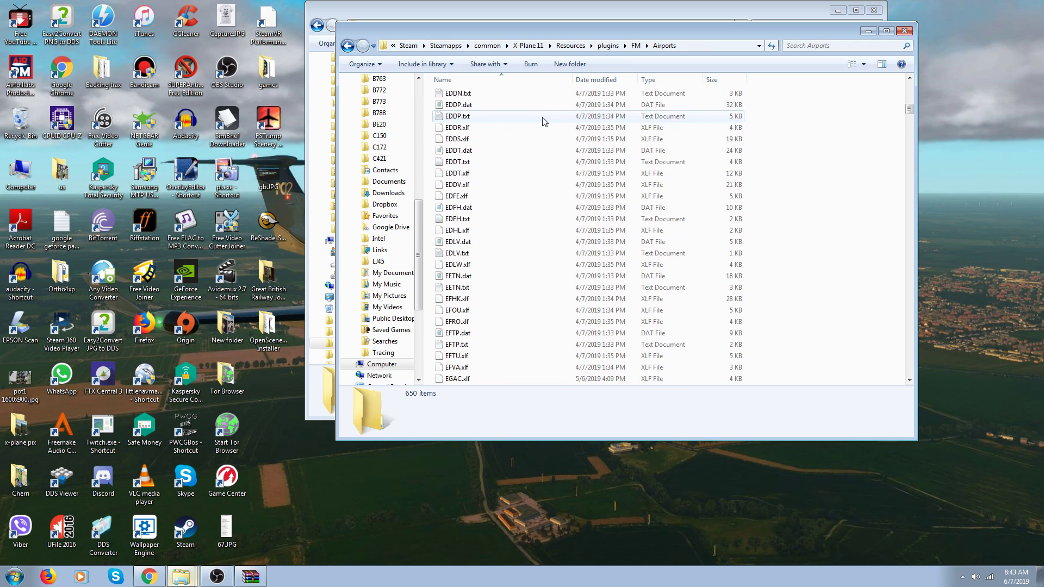
pyautogui.scroll(-20, 544, 121)
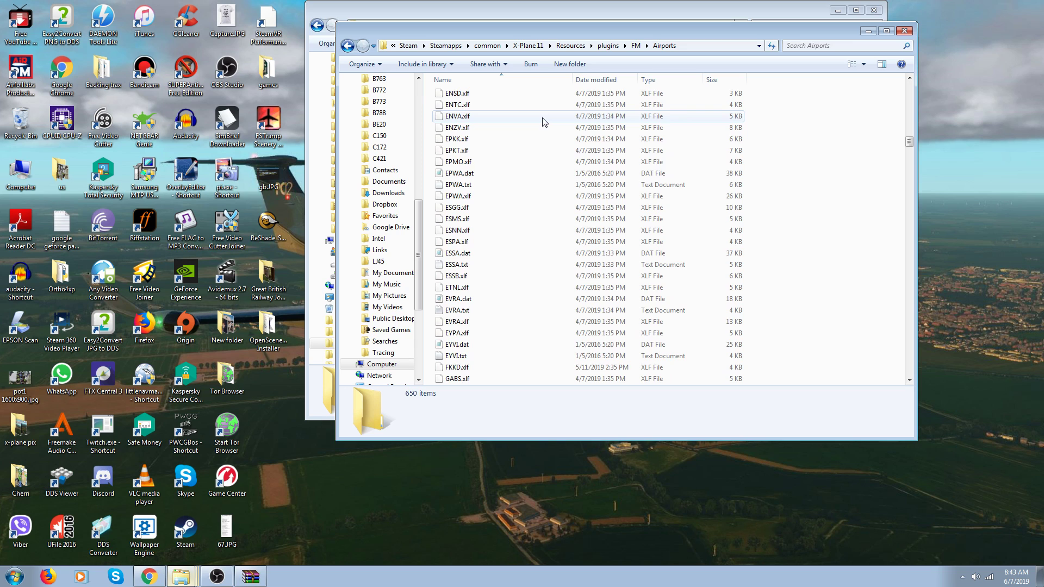
pyautogui.scroll(-20, 543, 122)
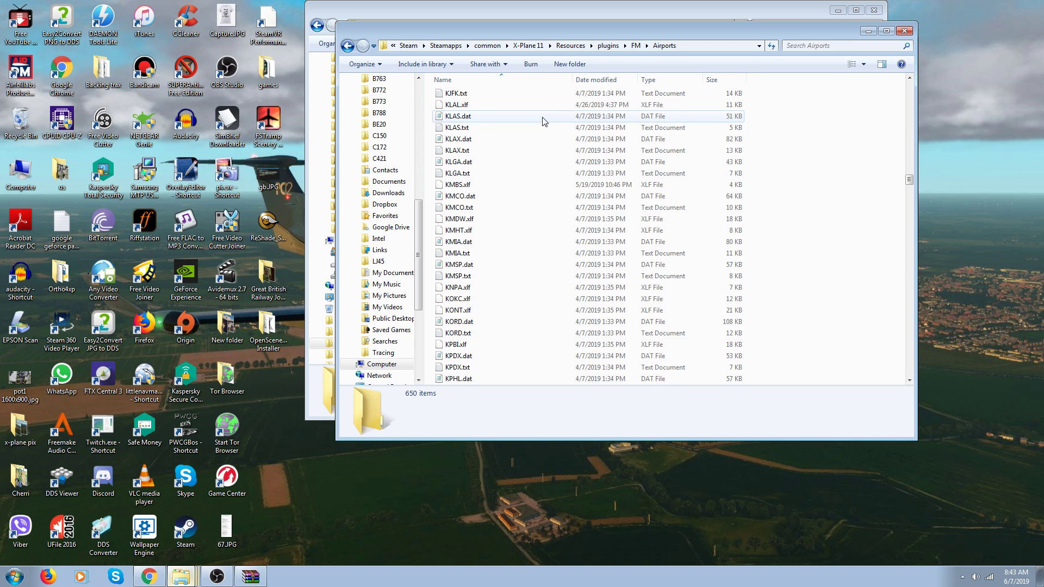
pyautogui.scroll(-20, 544, 122)
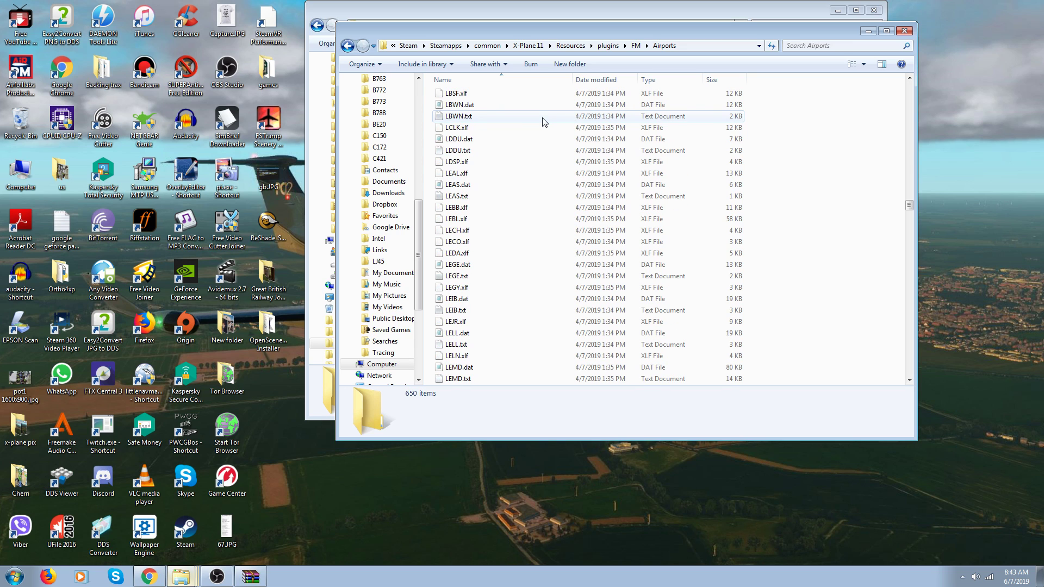
pyautogui.scroll(-5, 544, 122)
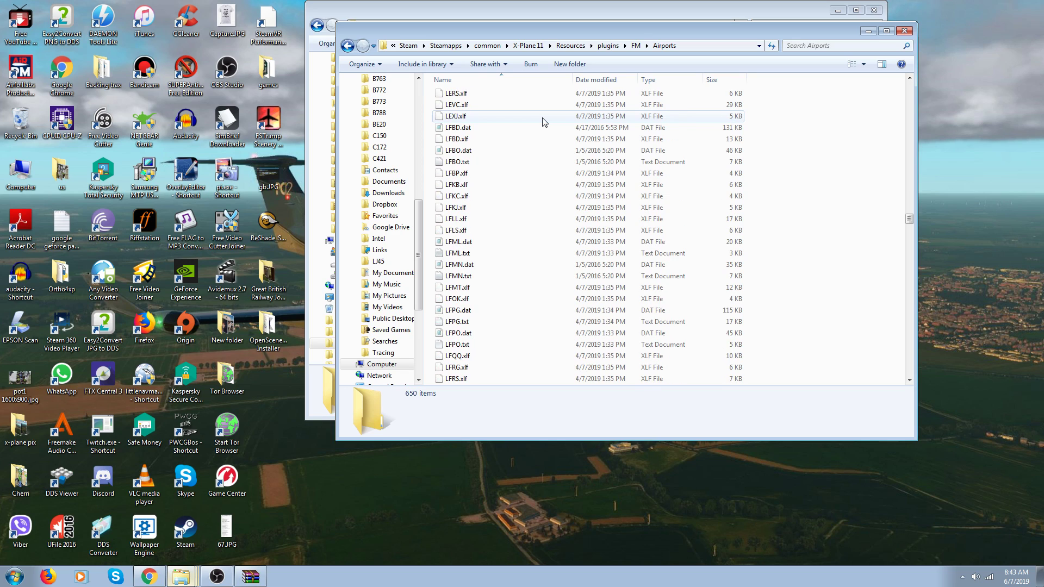
pyautogui.scroll(-2, 544, 121)
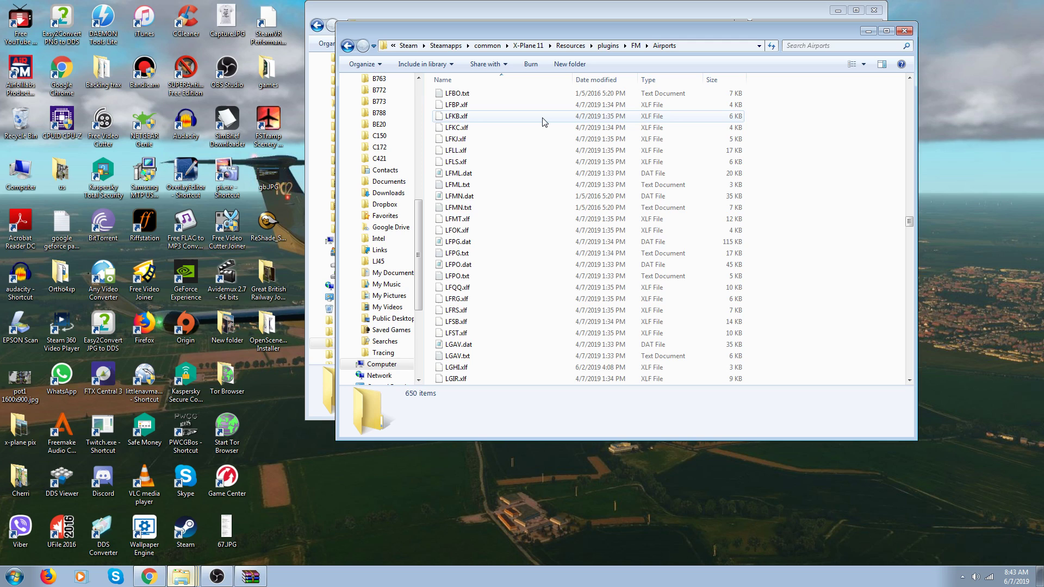
pyautogui.scroll(-10, 544, 122)
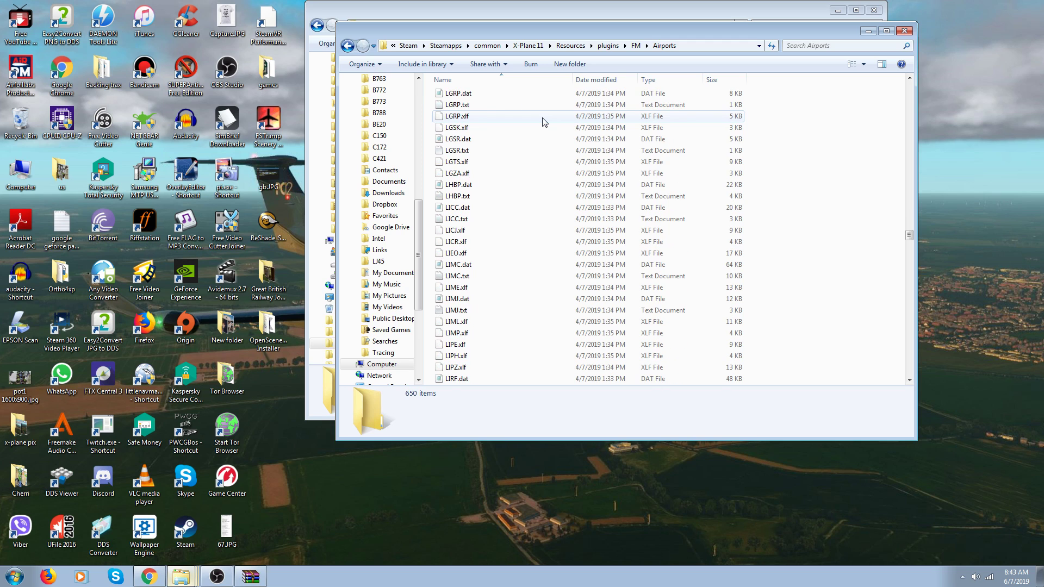
pyautogui.scroll(-15, 544, 122)
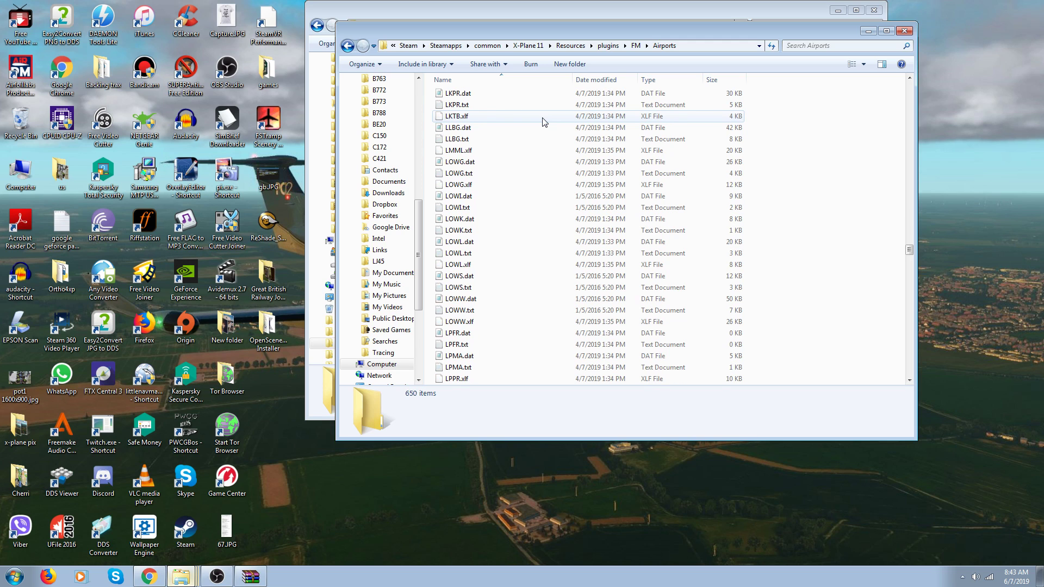
pyautogui.scroll(-7, 544, 121)
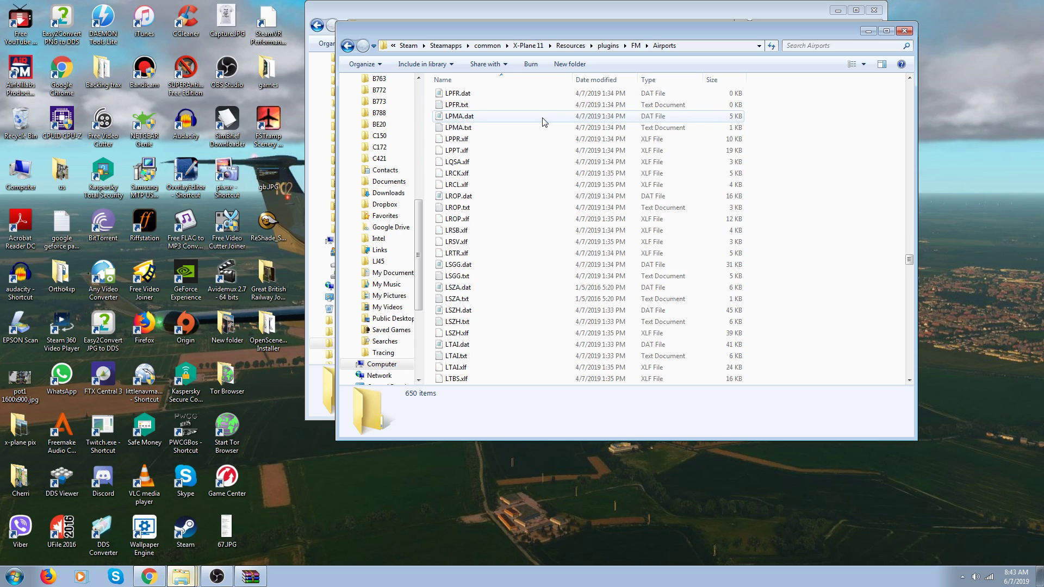
pyautogui.scroll(-16, 544, 122)
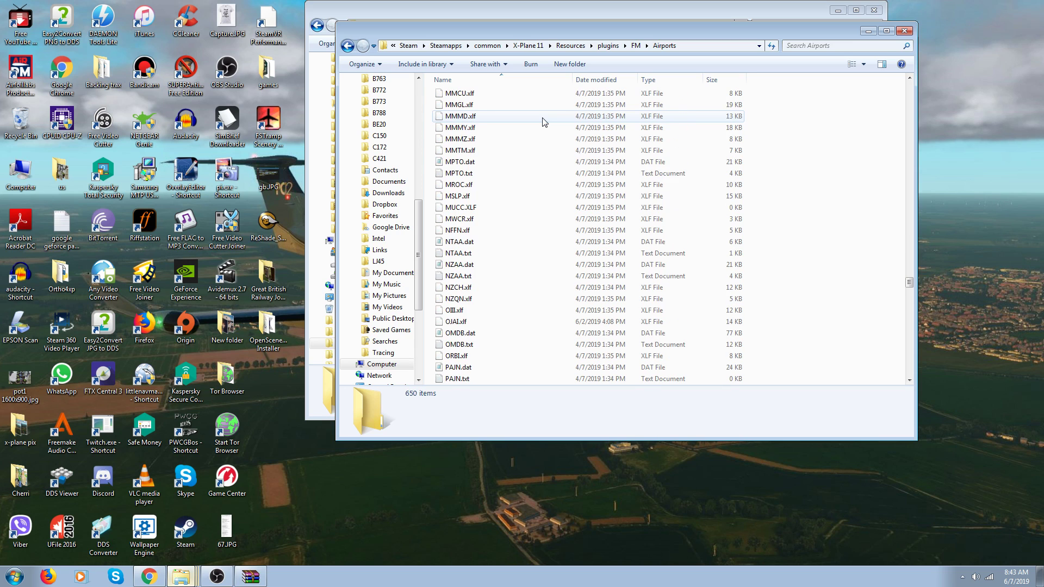
pyautogui.scroll(-15, 544, 121)
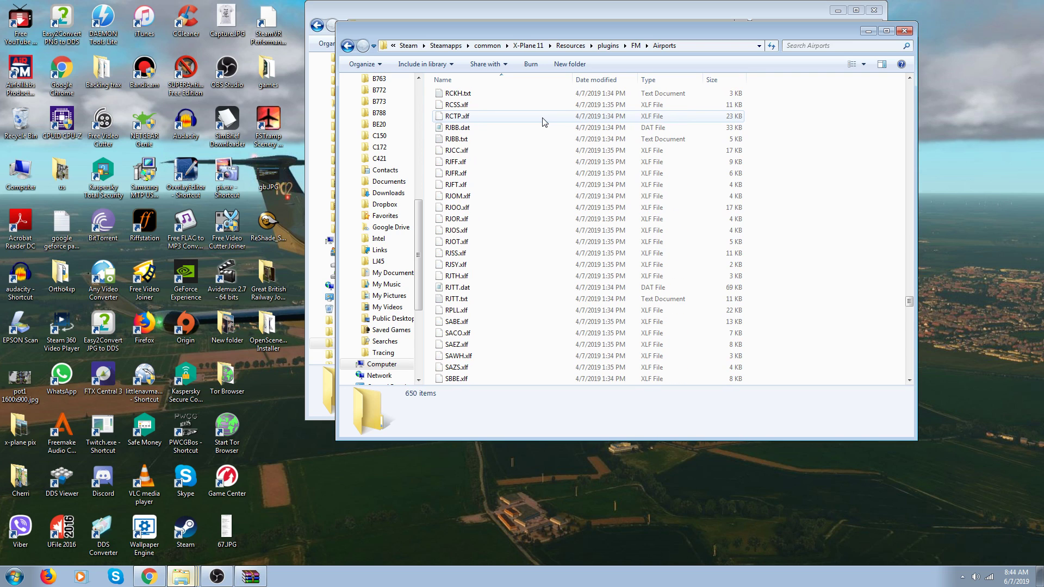
pyautogui.scroll(-13, 544, 122)
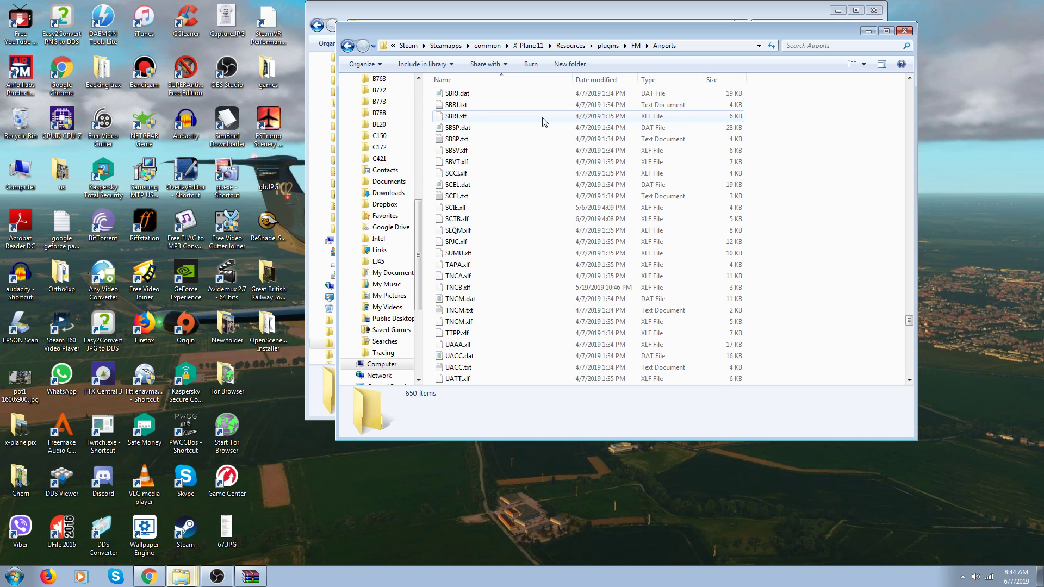
pyautogui.scroll(-1, 544, 122)
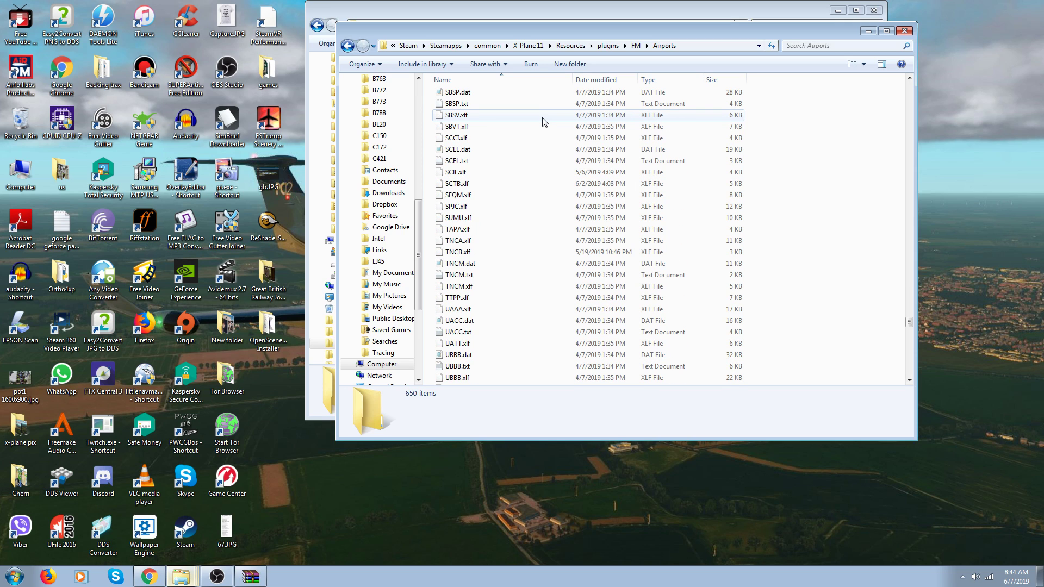
# - Reopen the plugin's Airports folder, scroll through it again, and go back to FM
pyautogui.click(348, 49)
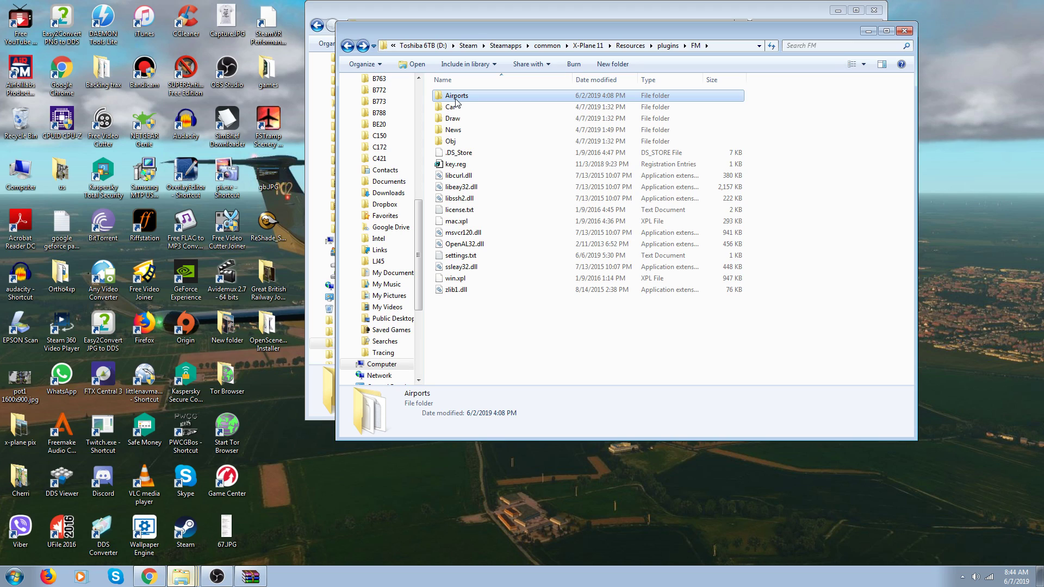
pyautogui.doubleClick(455, 98)
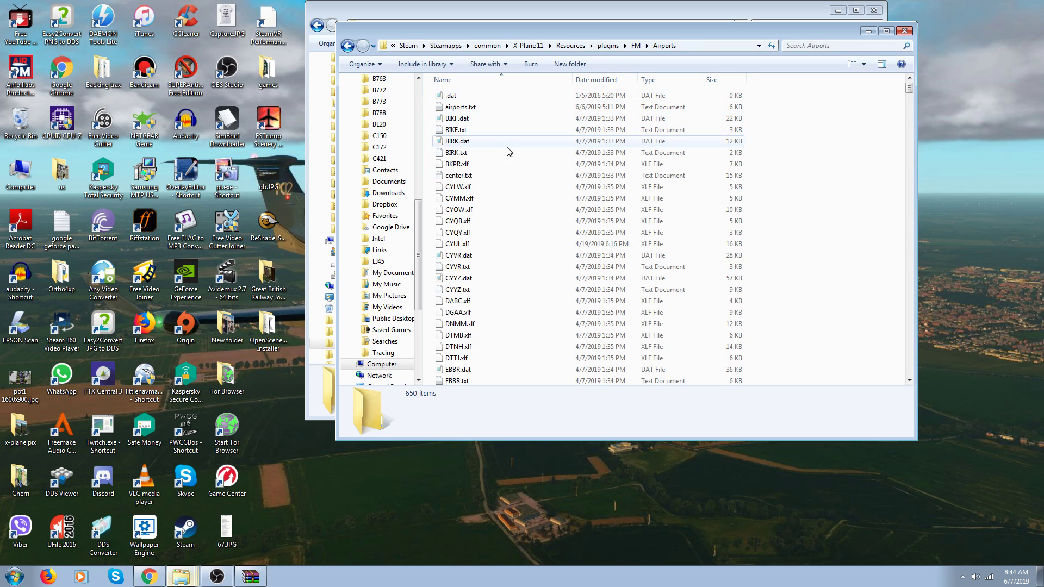
pyautogui.scroll(-12, 524, 167)
pyautogui.scroll(-8, 524, 167)
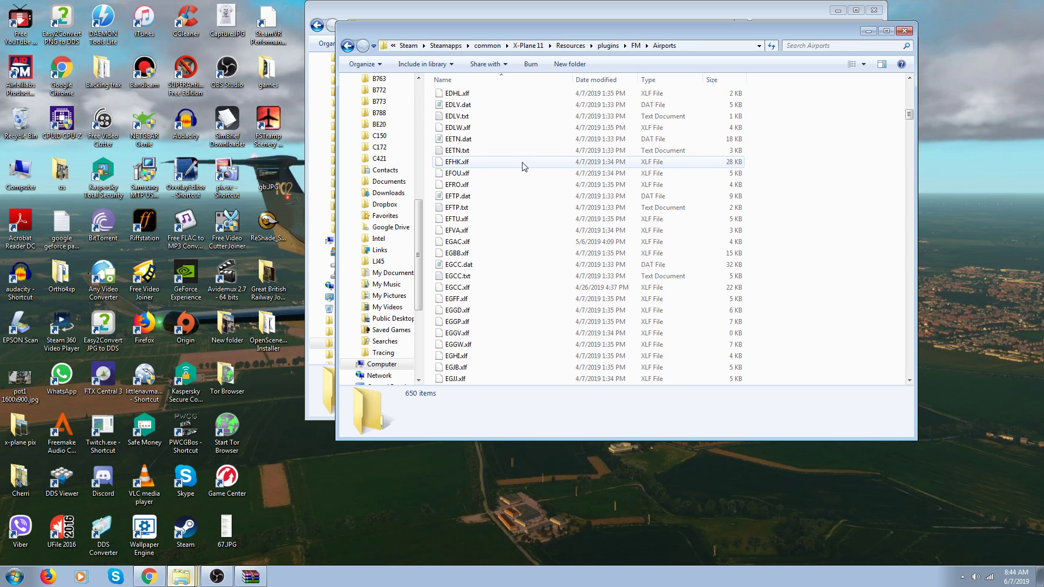
pyautogui.scroll(-15, 524, 167)
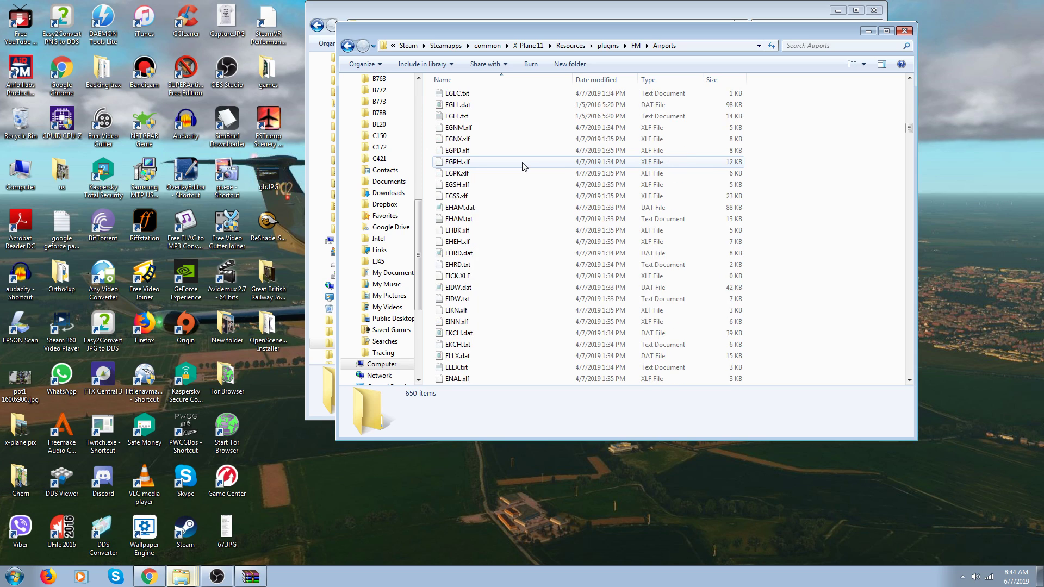
pyautogui.scroll(-11, 524, 167)
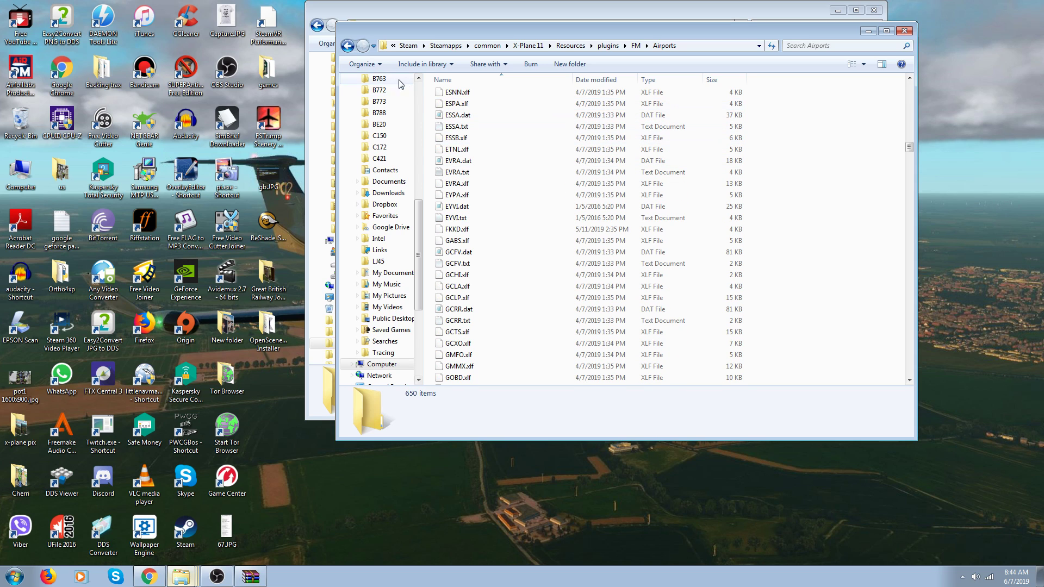
pyautogui.click(347, 46)
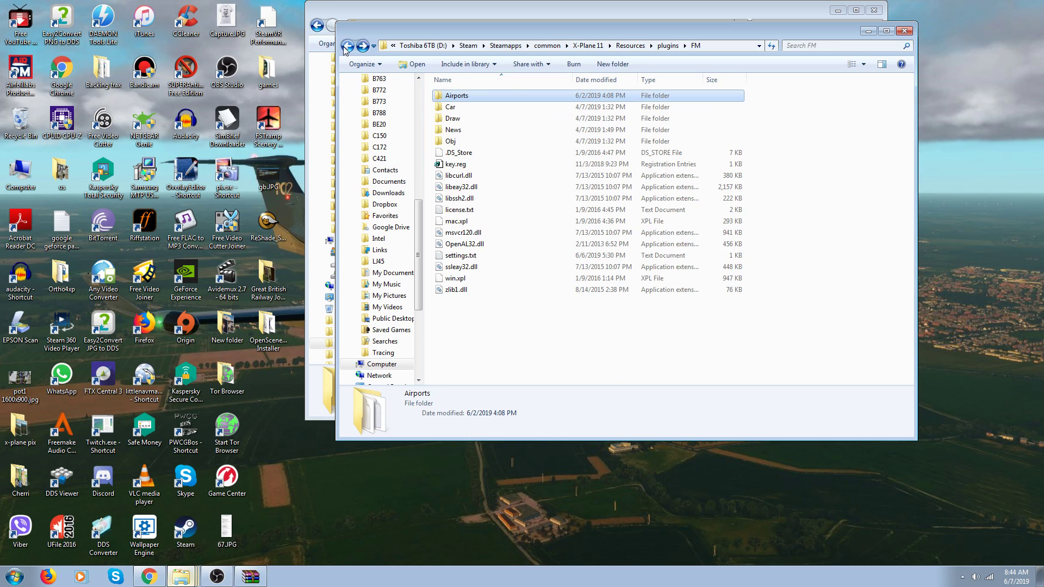
# - Copy the plugin's Airports folder onto the desktop, then minimize FM and close the old Airports window
pyautogui.moveTo(442, 27); pyautogui.dragTo(403, 94)
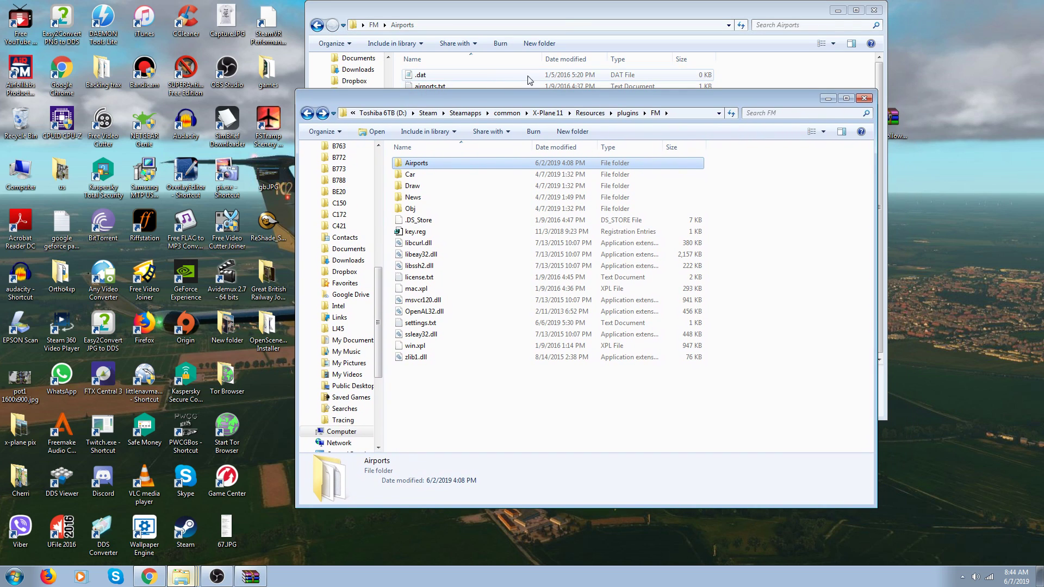
pyautogui.rightClick(423, 167)
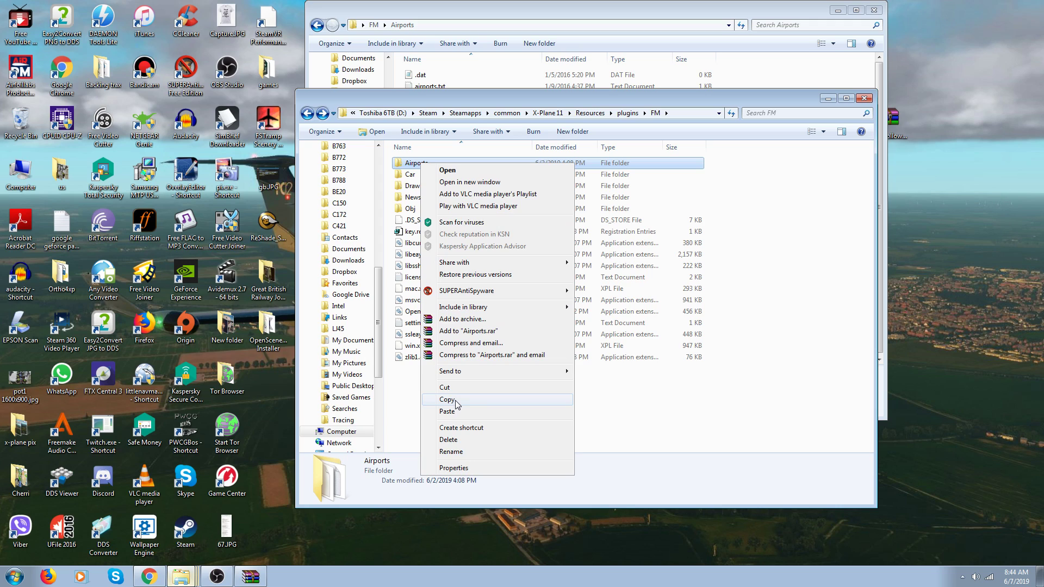
pyautogui.click(447, 400)
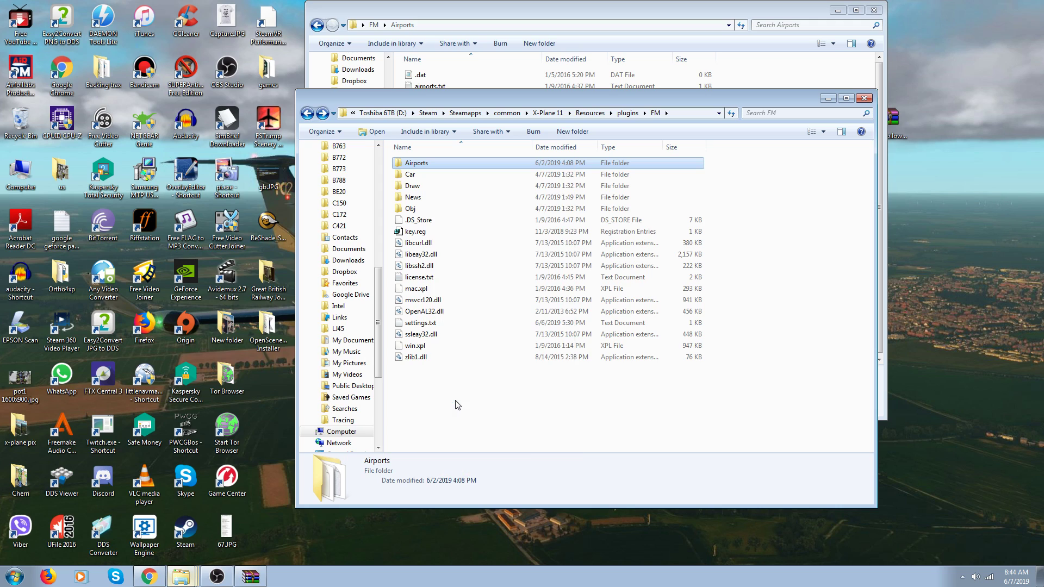
pyautogui.rightClick(984, 234)
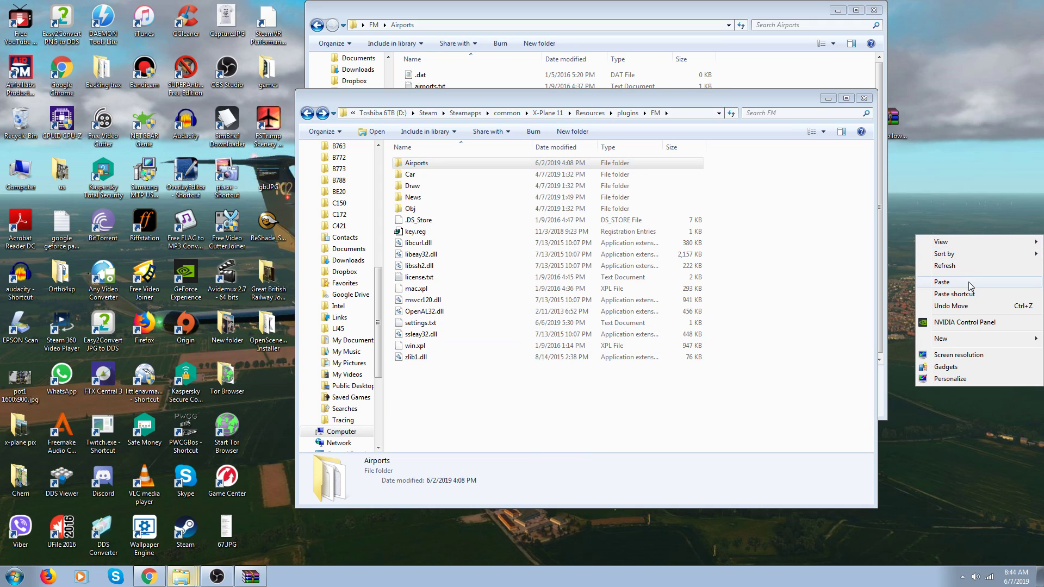
pyautogui.click(969, 282)
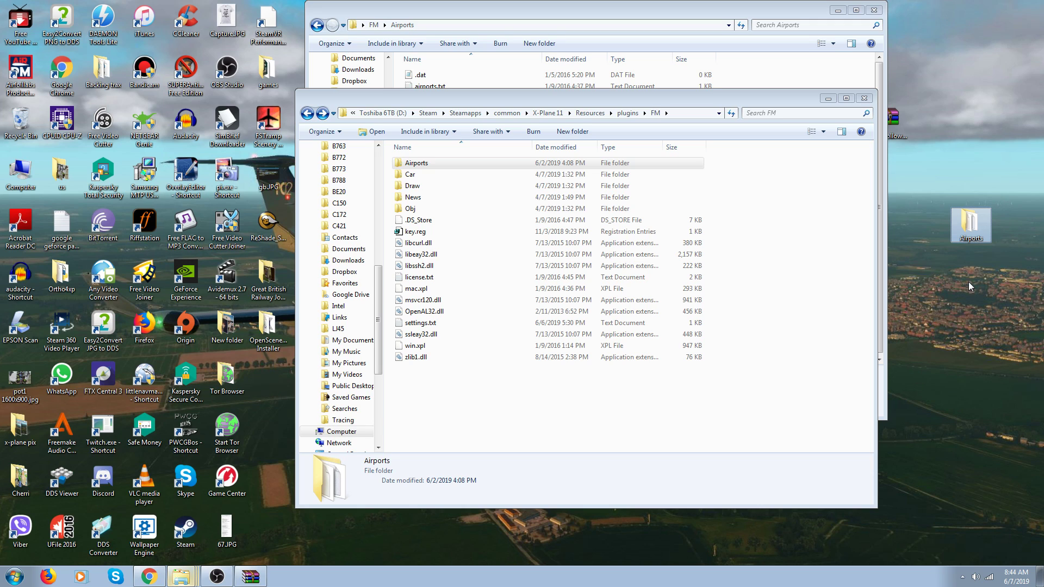
pyautogui.click(829, 99)
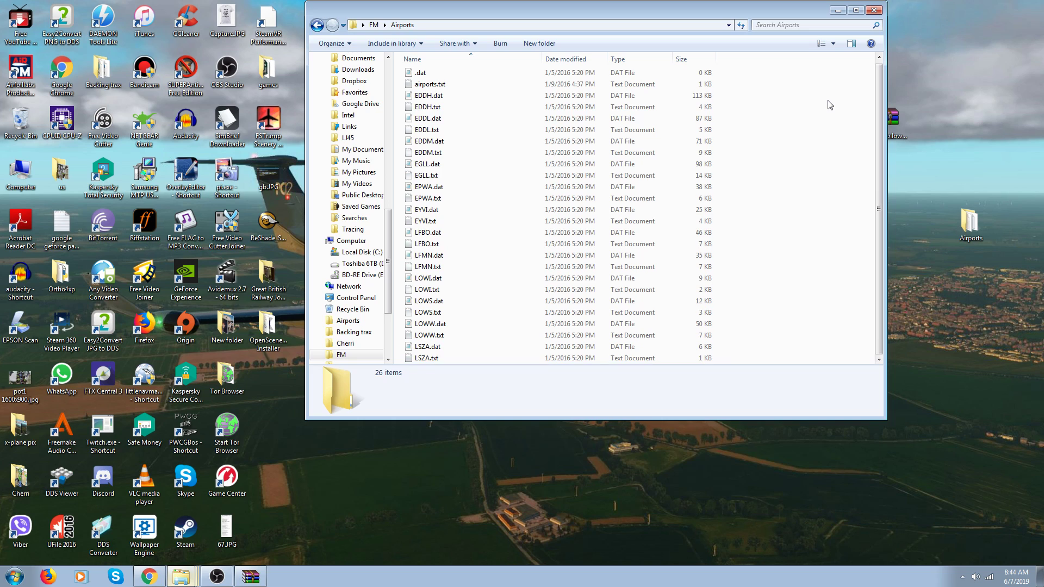
pyautogui.click(873, 10)
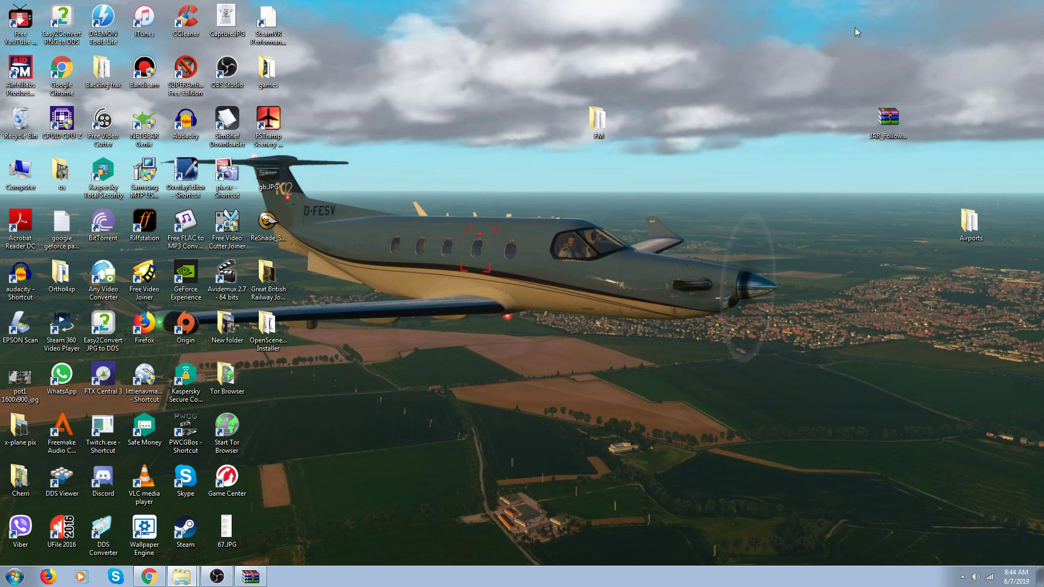
# - Reopen the desktop FM\Airports folder (26 files), close it, and select the copied Airports folder
pyautogui.doubleClick(599, 119)
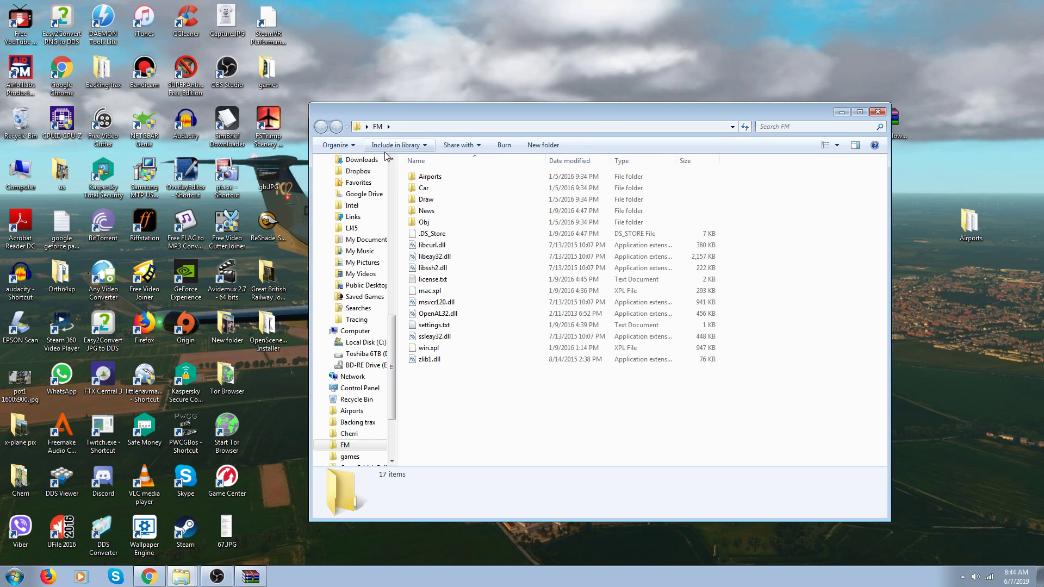
pyautogui.doubleClick(430, 177)
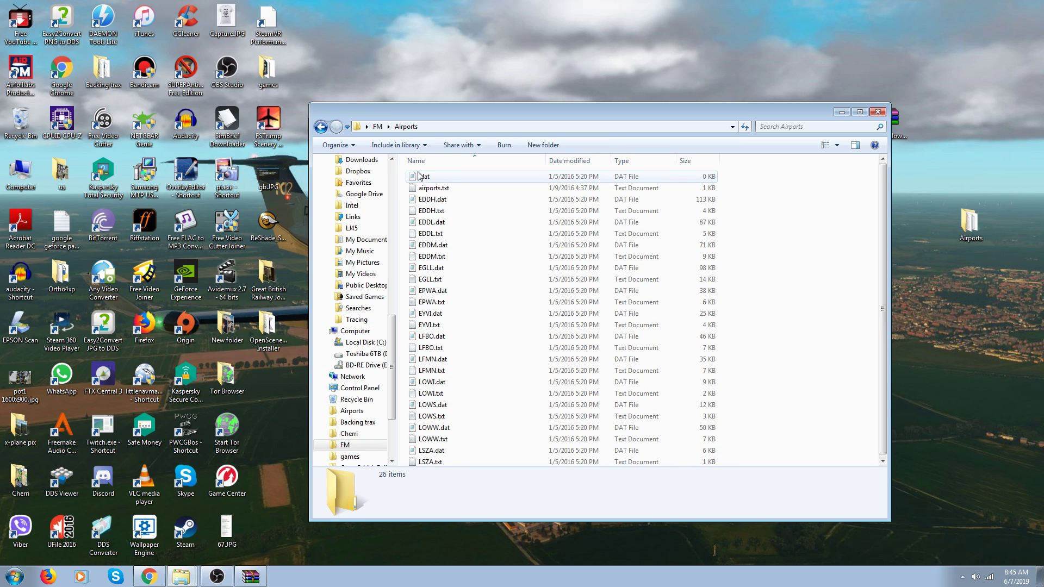
pyautogui.click(879, 112)
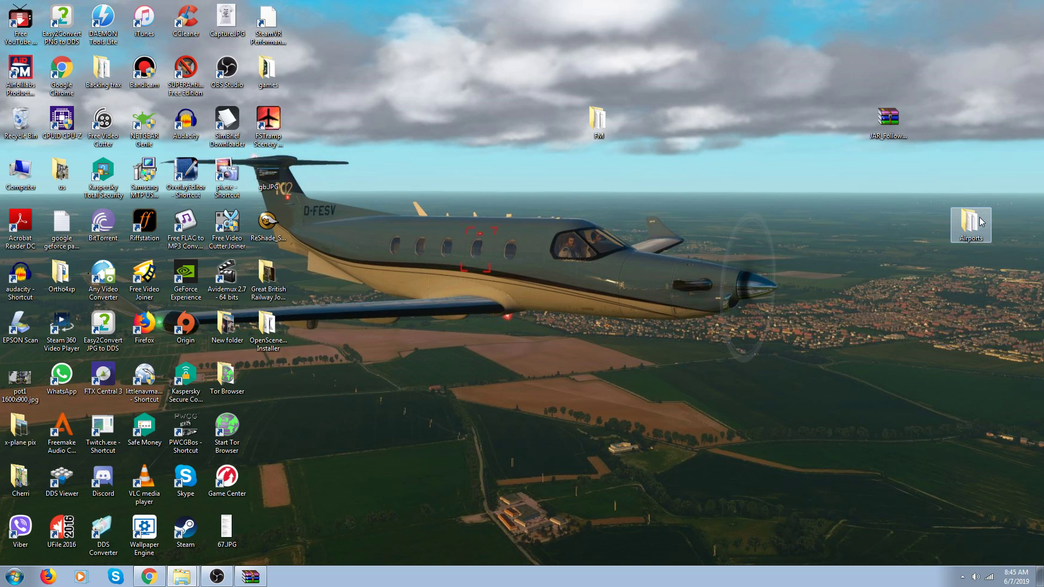
pyautogui.moveTo(978, 223); pyautogui.dragTo(937, 225)
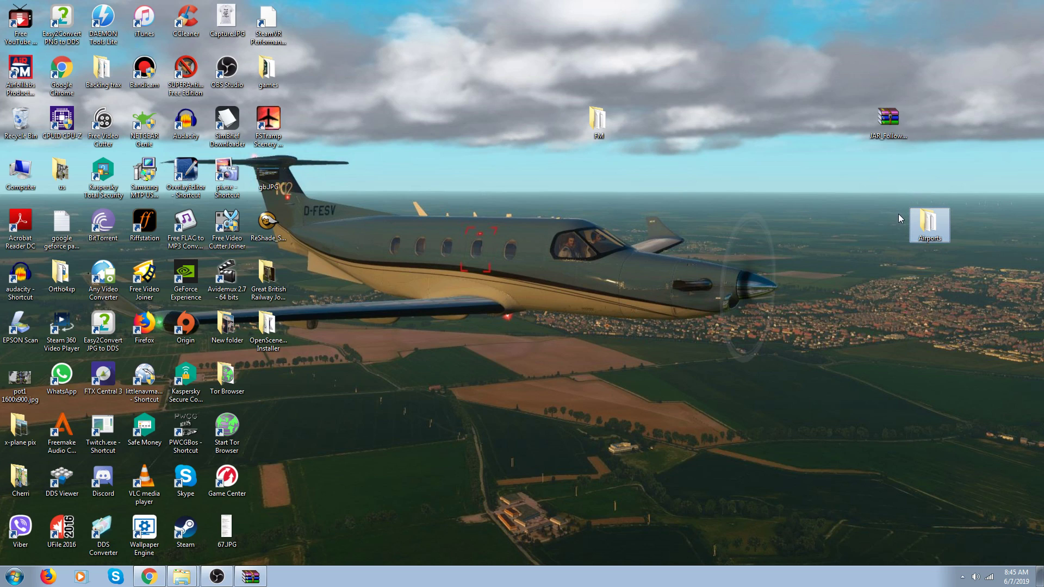
pyautogui.doubleClick(930, 227)
pyautogui.scroll(-5, 868, 243)
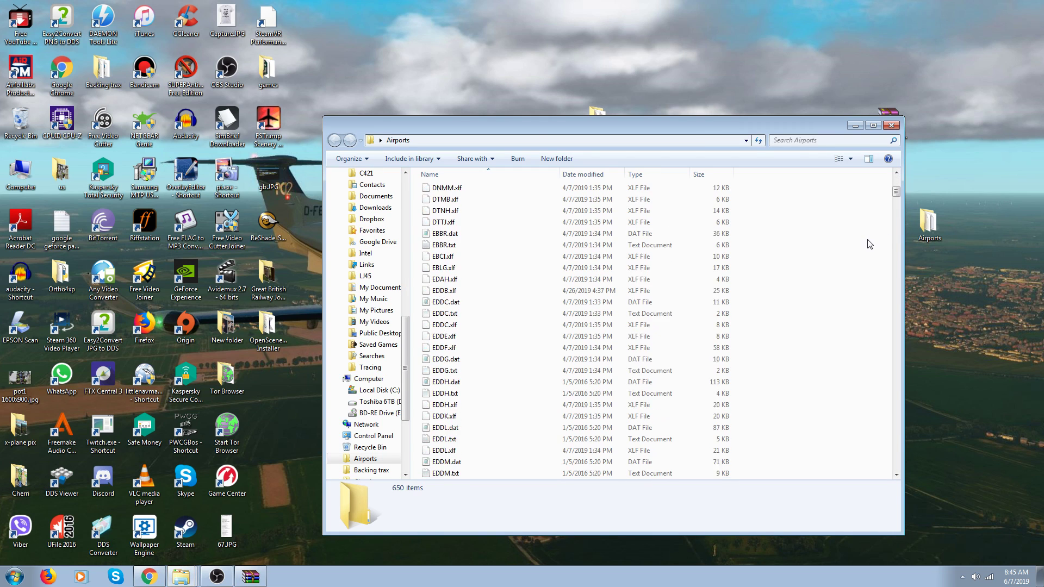
pyautogui.scroll(-20, 867, 241)
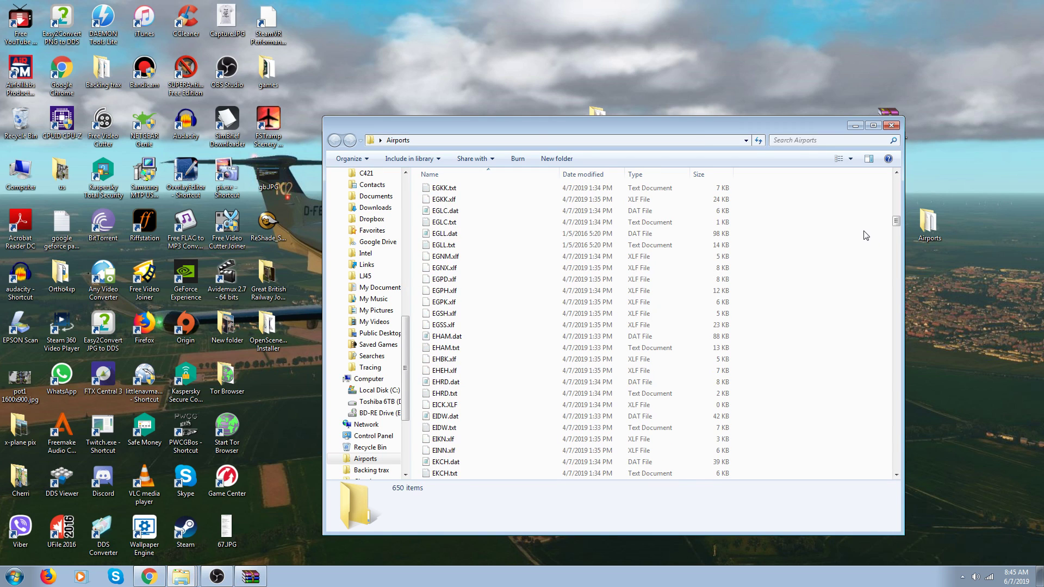
pyautogui.scroll(-20, 869, 233)
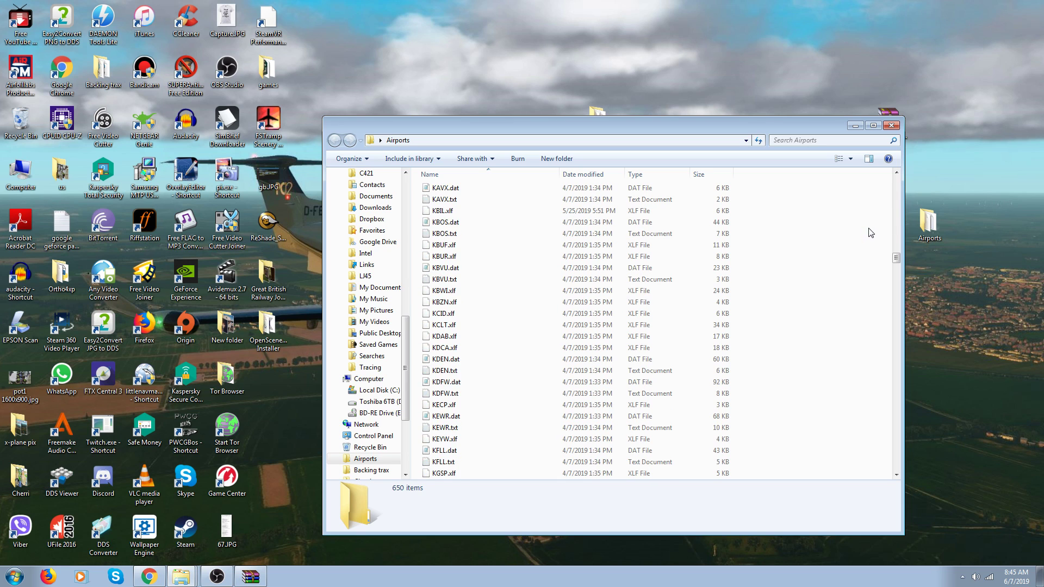
pyautogui.scroll(-10, 873, 232)
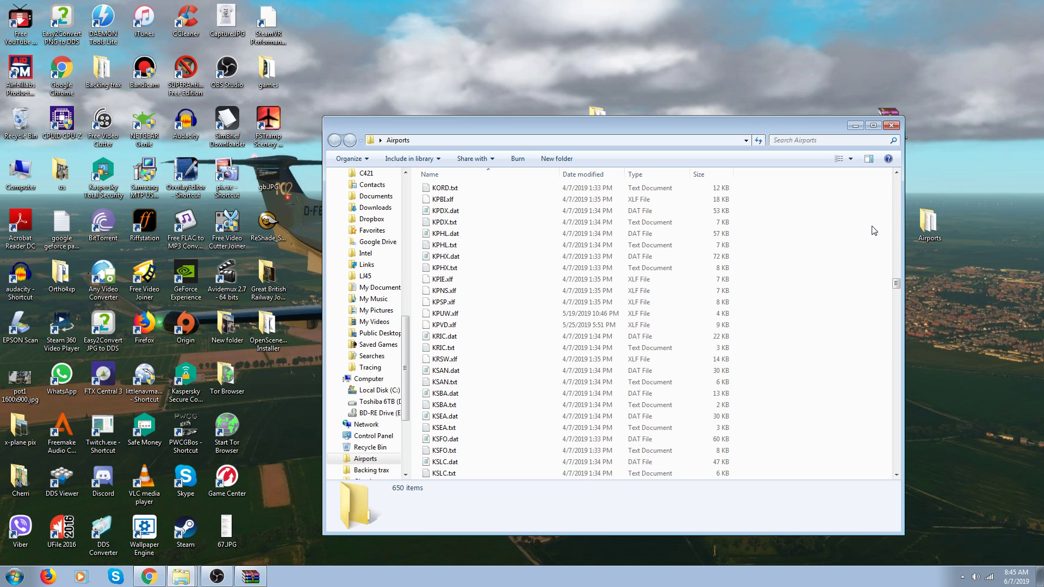
pyautogui.scroll(-20, 874, 231)
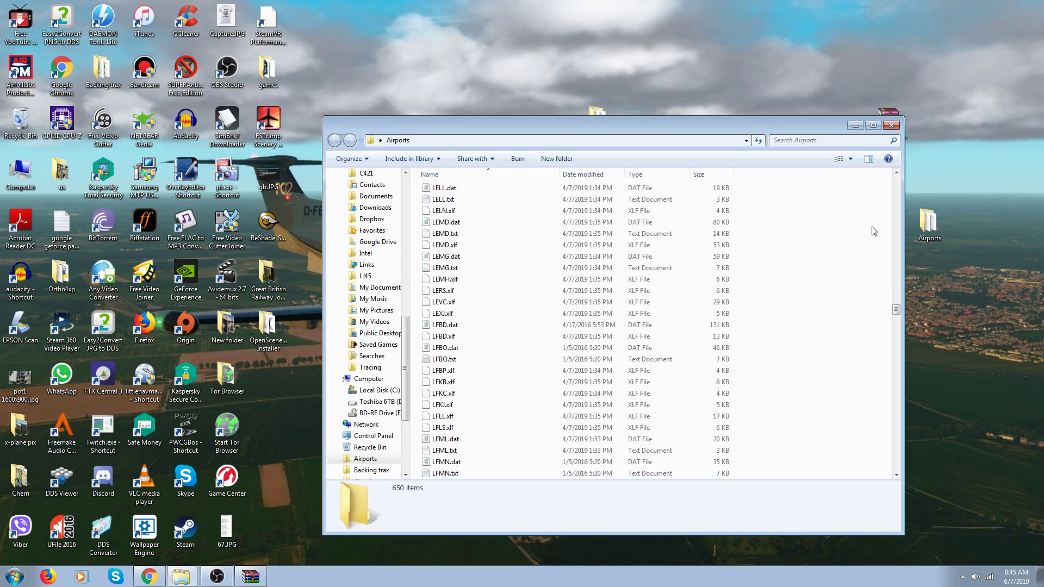
pyautogui.scroll(-17, 874, 231)
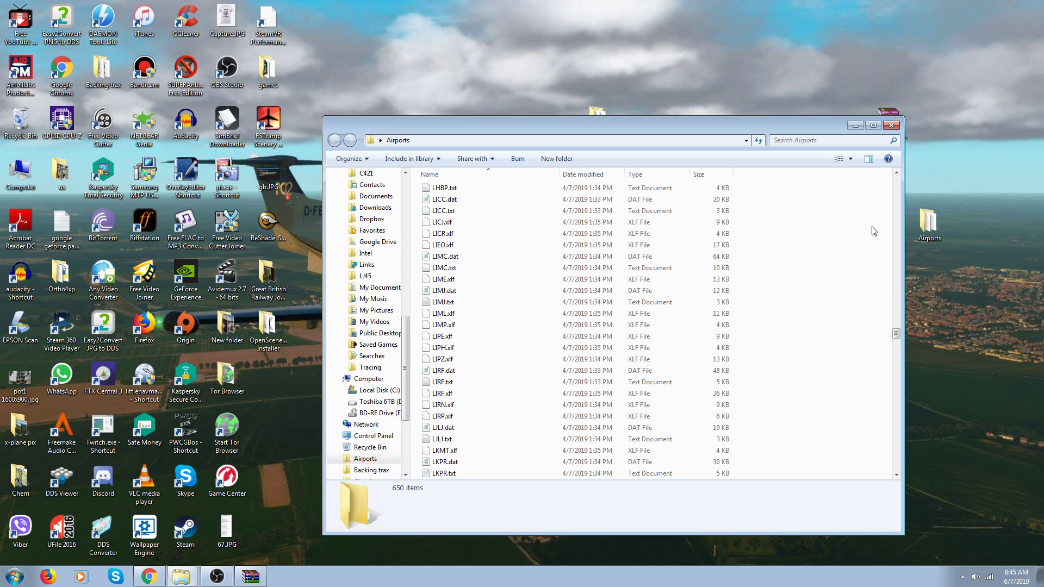
pyautogui.scroll(-2, 874, 231)
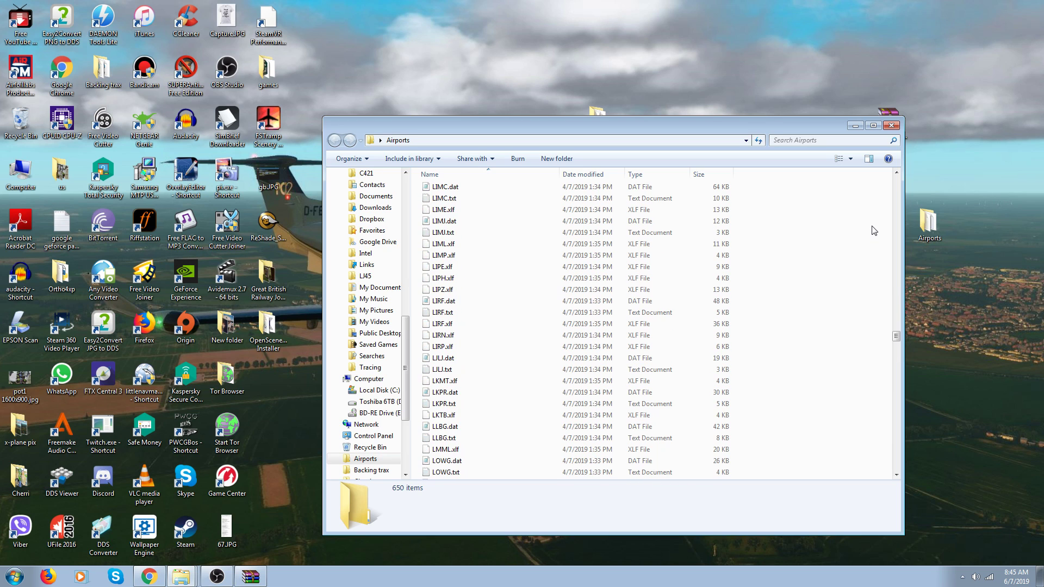
pyautogui.scroll(-1, 874, 230)
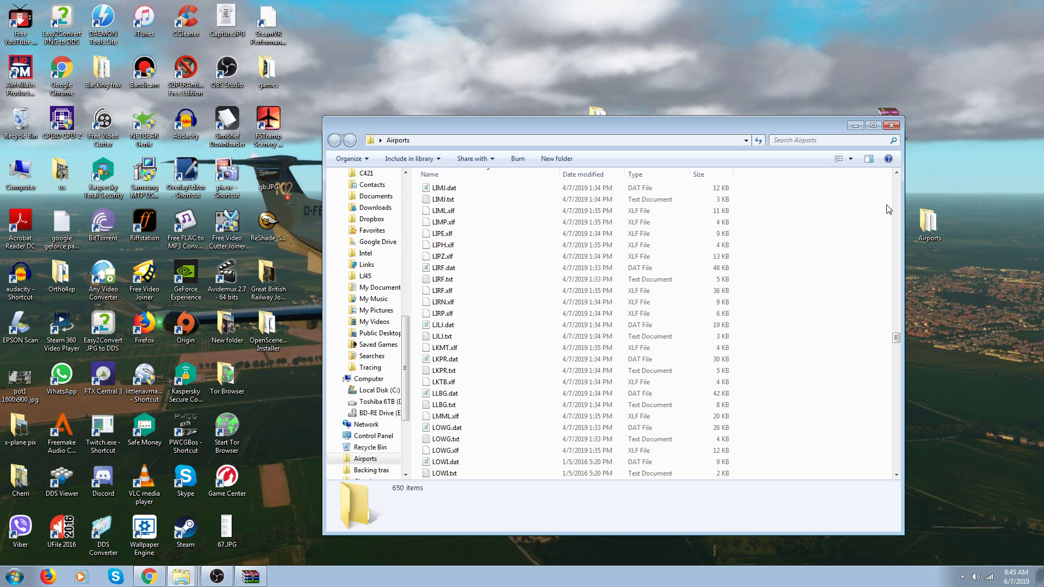
pyautogui.click(891, 125)
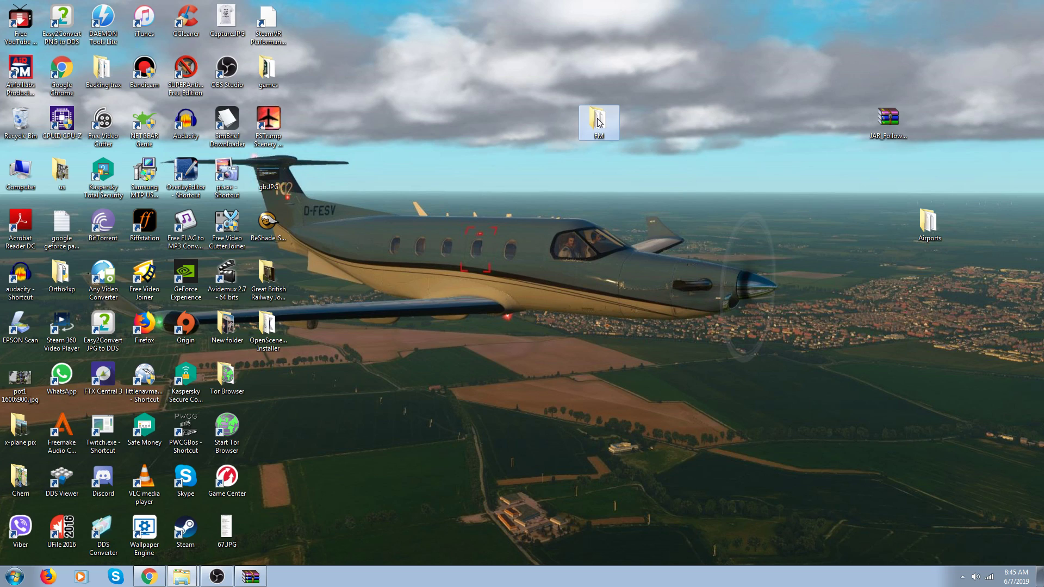
# - Drop the copied Airports folder onto FM, confirm the merge, and replace conflicting files
pyautogui.moveTo(600, 122); pyautogui.dragTo(600, 122)
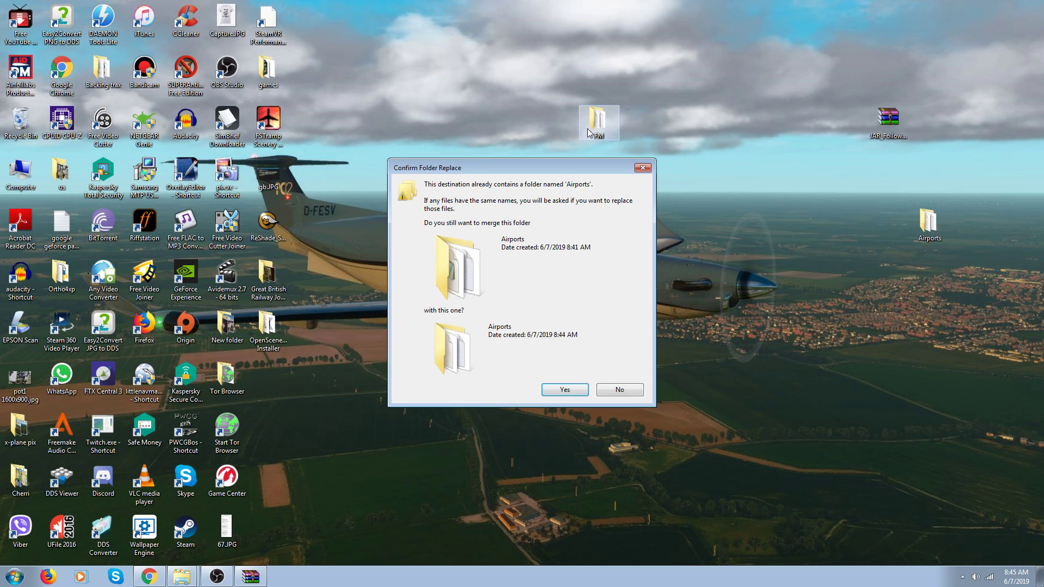
pyautogui.click(558, 389)
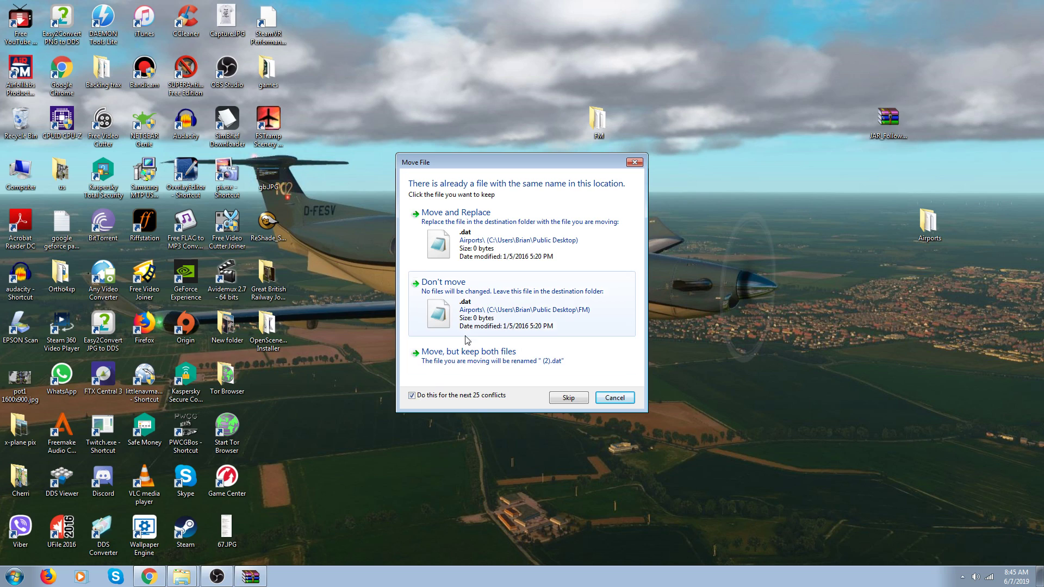
pyautogui.click(501, 252)
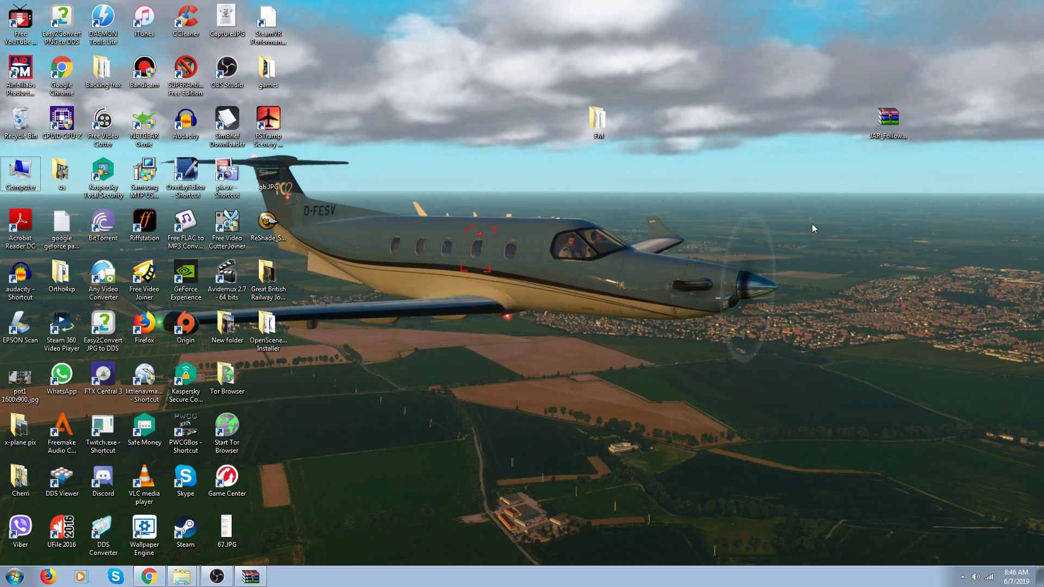
pyautogui.doubleClick(598, 121)
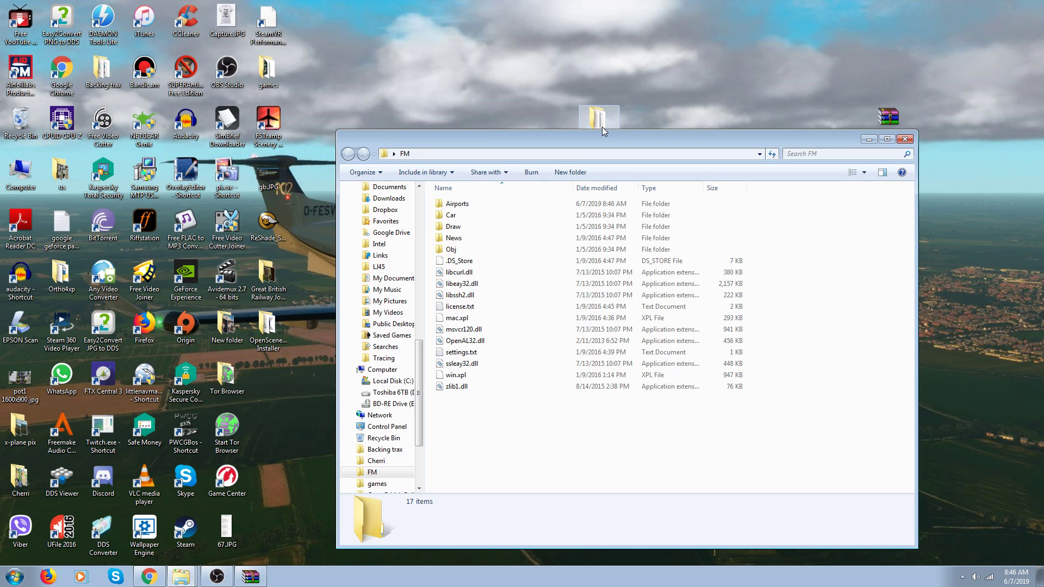
pyautogui.doubleClick(473, 204)
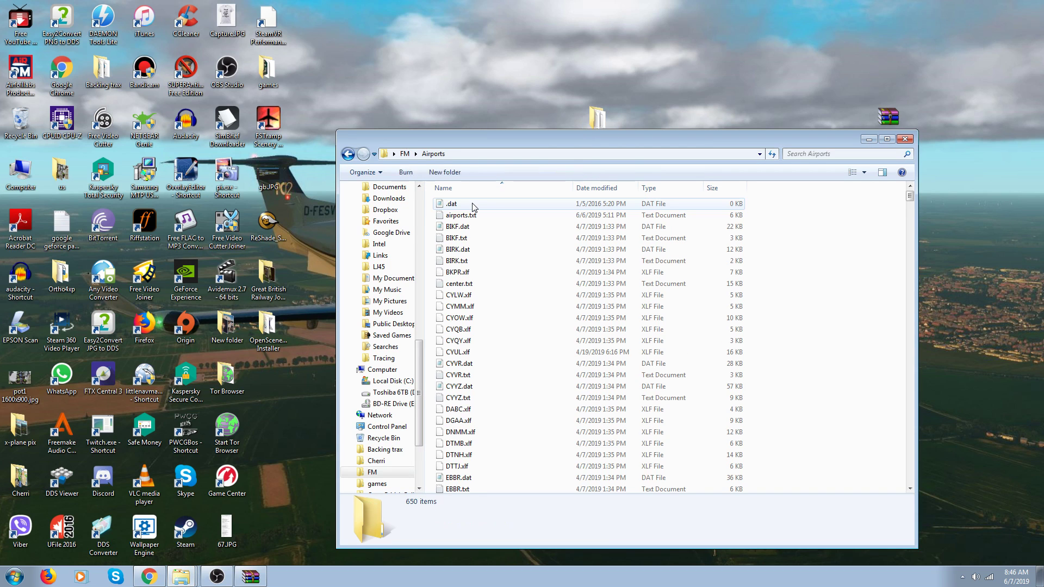
pyautogui.scroll(-20, 478, 206)
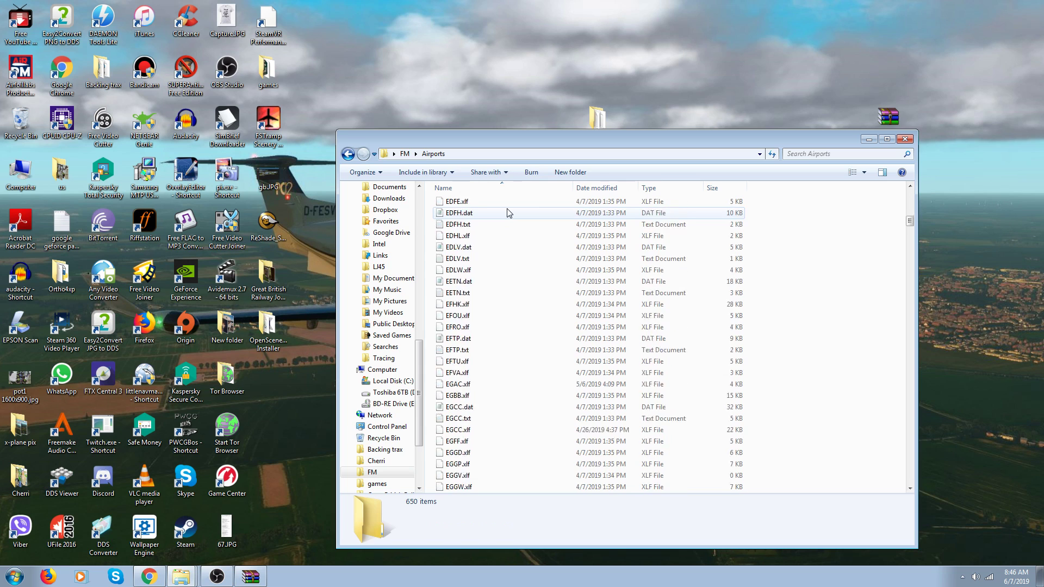
pyautogui.scroll(-20, 511, 212)
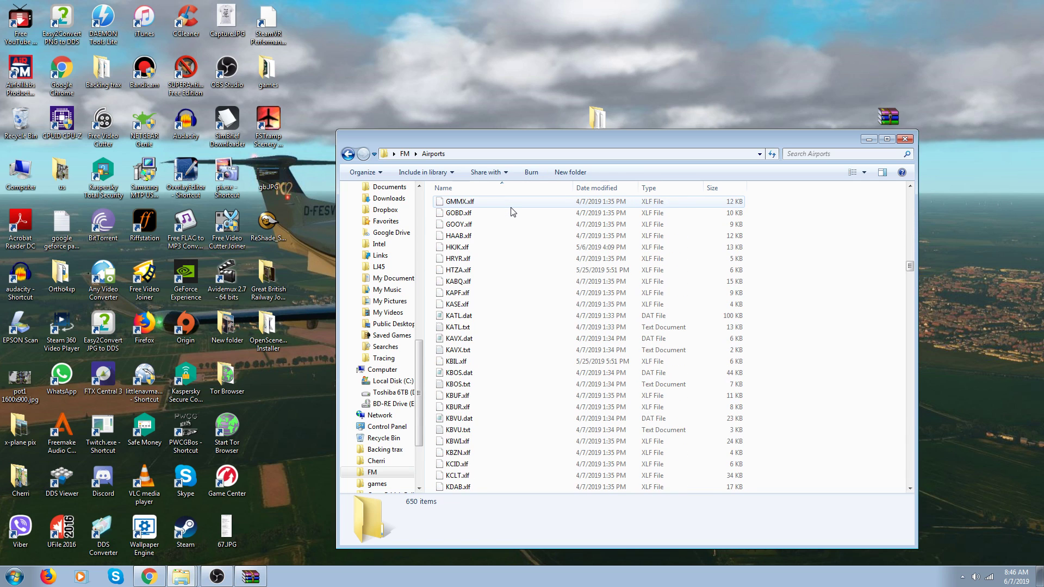
pyautogui.scroll(-9, 513, 211)
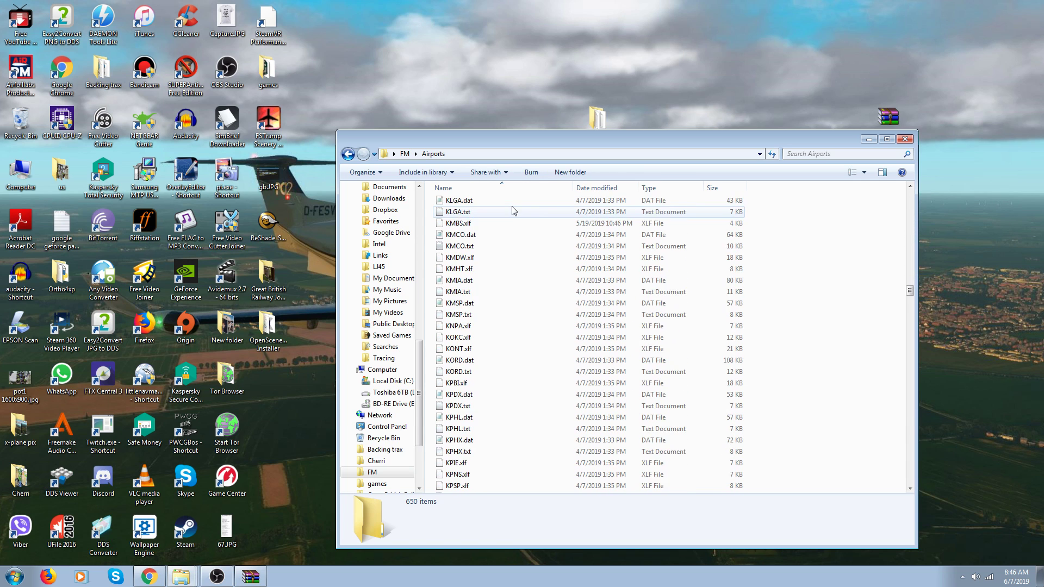
pyautogui.click(904, 145)
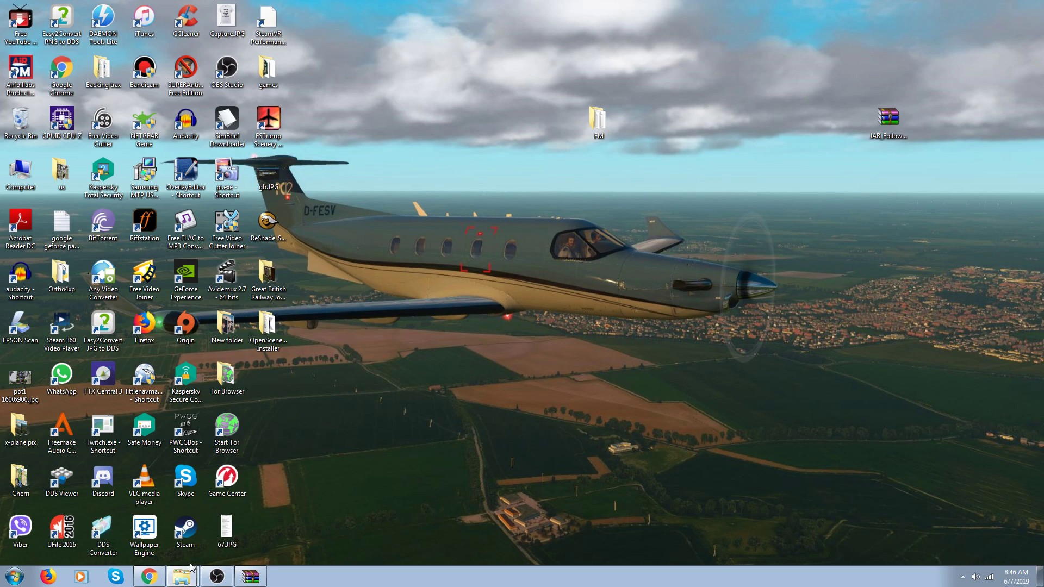
pyautogui.click(186, 531)
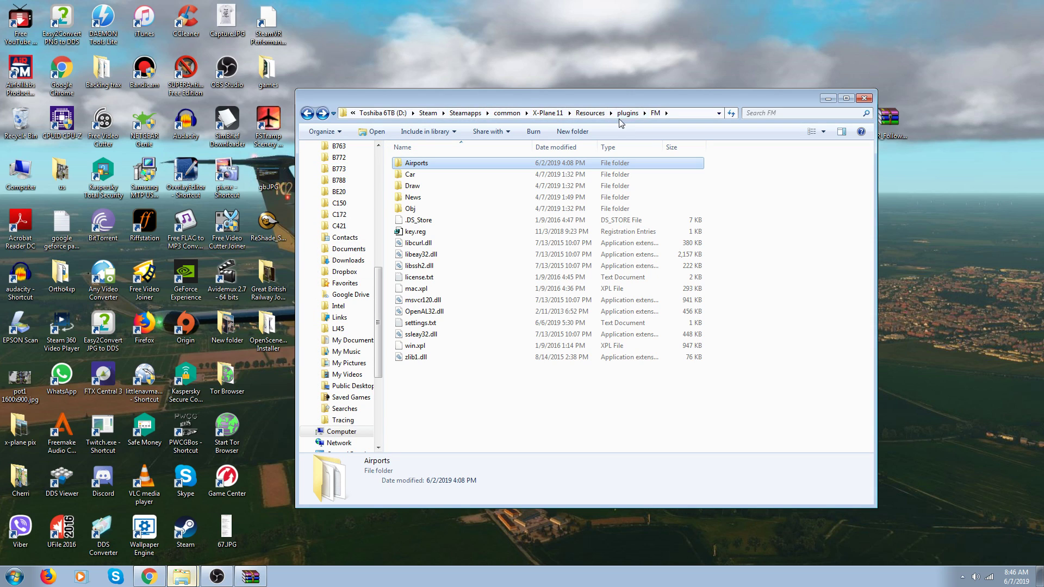
pyautogui.click(308, 114)
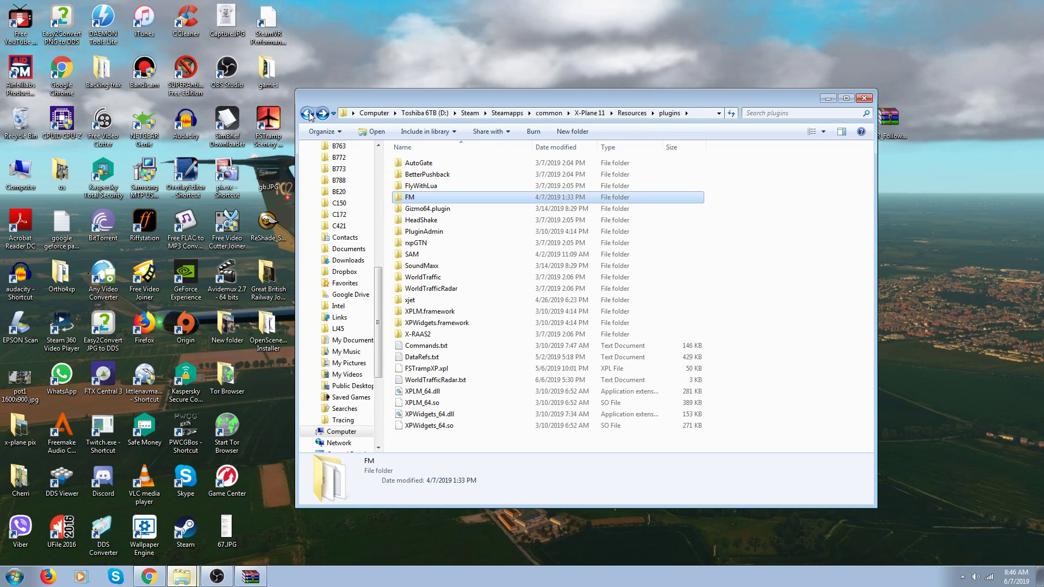
pyautogui.click(308, 114)
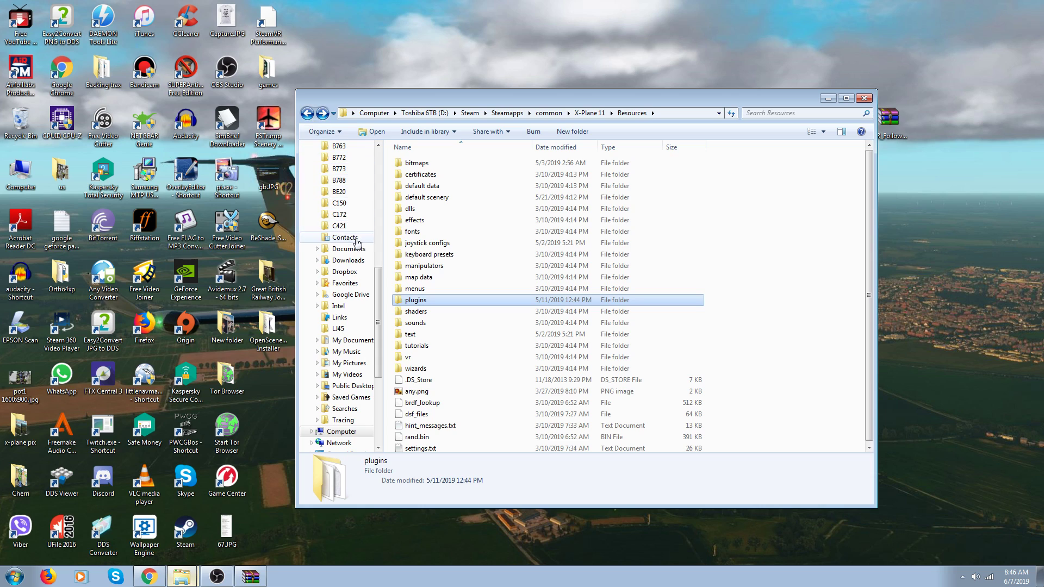
pyautogui.doubleClick(412, 303)
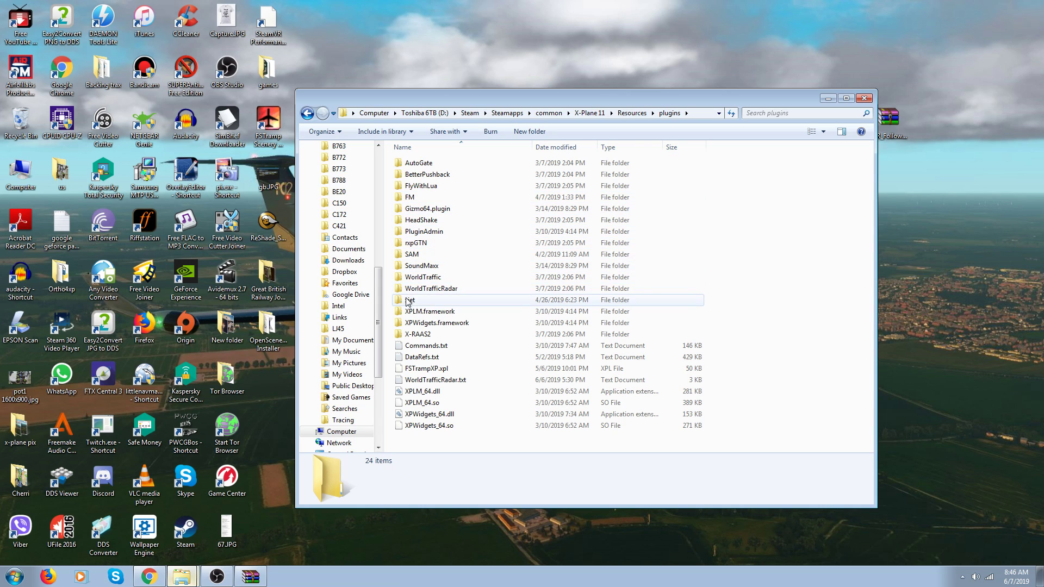
pyautogui.click(864, 98)
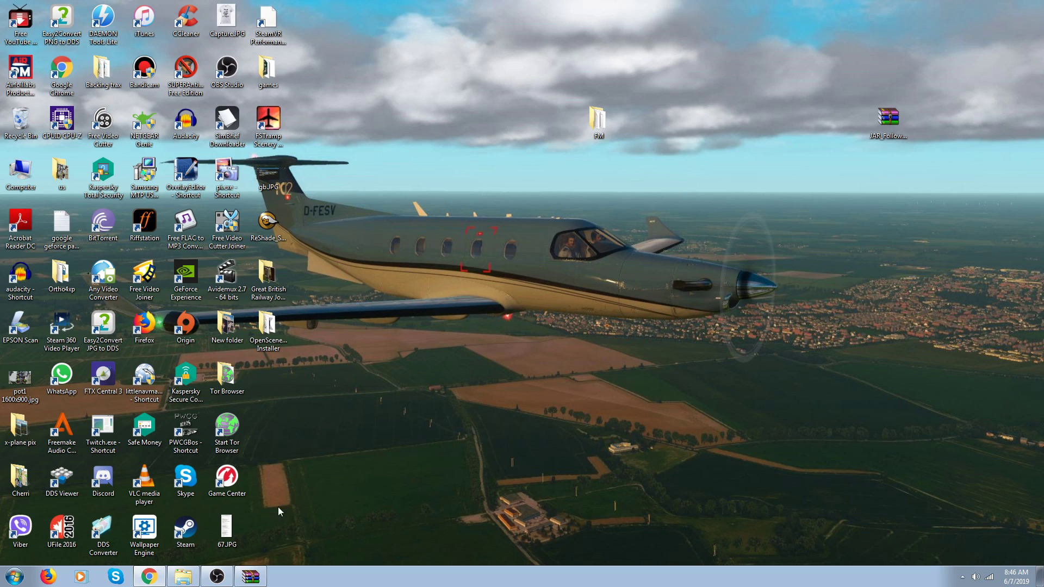